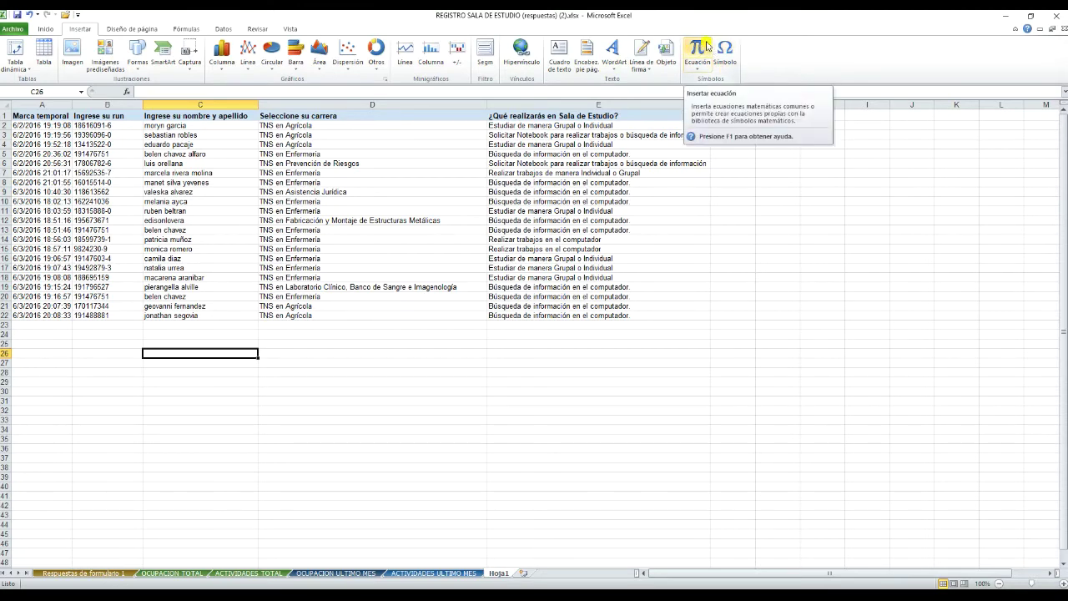
# Examine the gallery of predefined equations, from the circle area down through the trigonometric identities
pyautogui.click(697, 68)
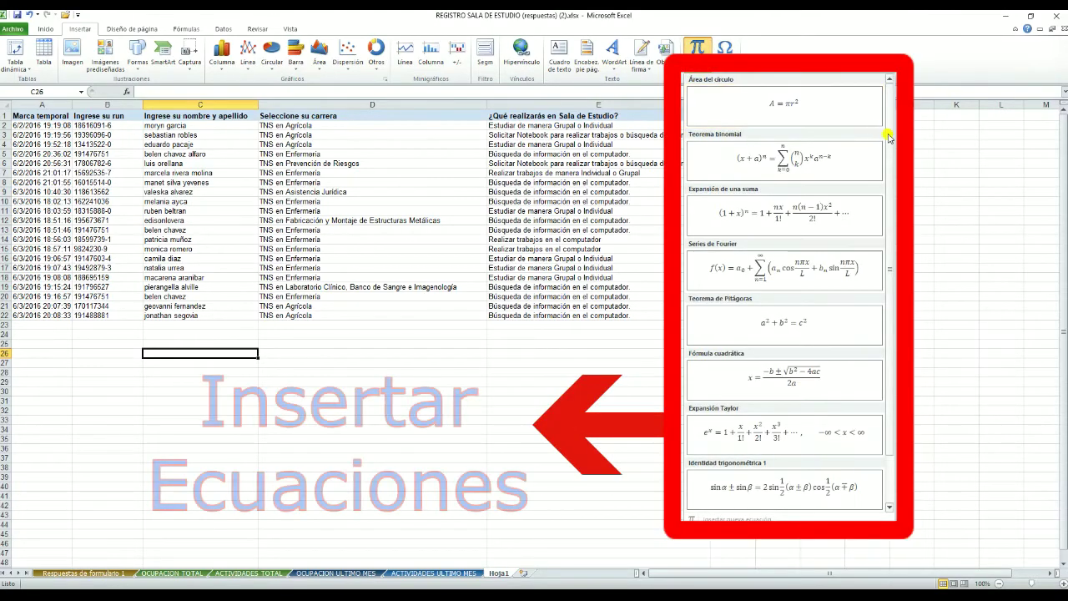
pyautogui.scroll(-1, 884, 204)
pyautogui.scroll(1, 884, 205)
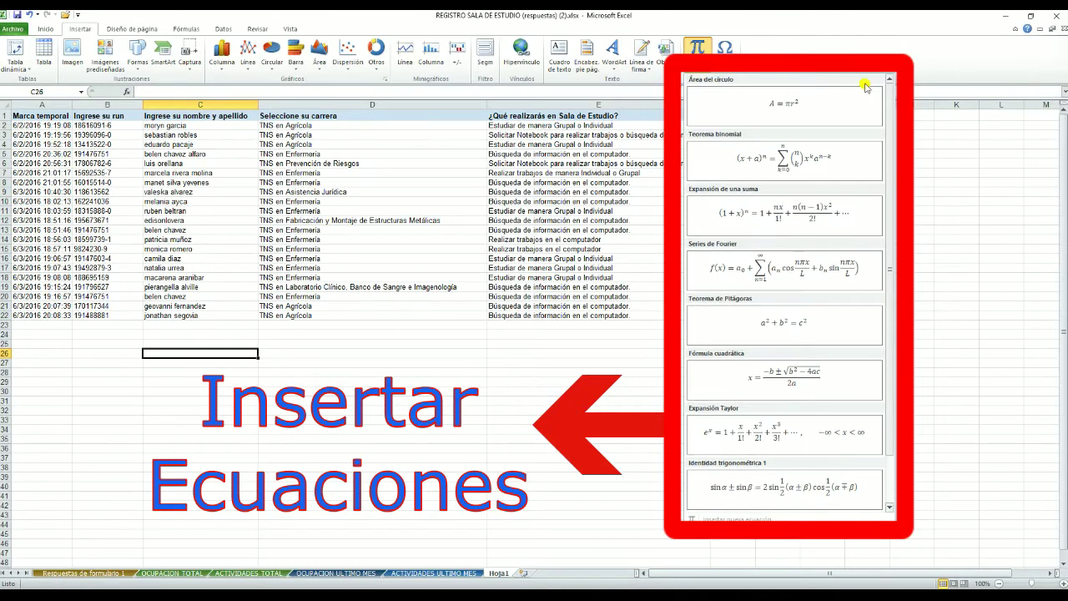
pyautogui.scroll(-1, 885, 171)
pyautogui.scroll(1, 885, 164)
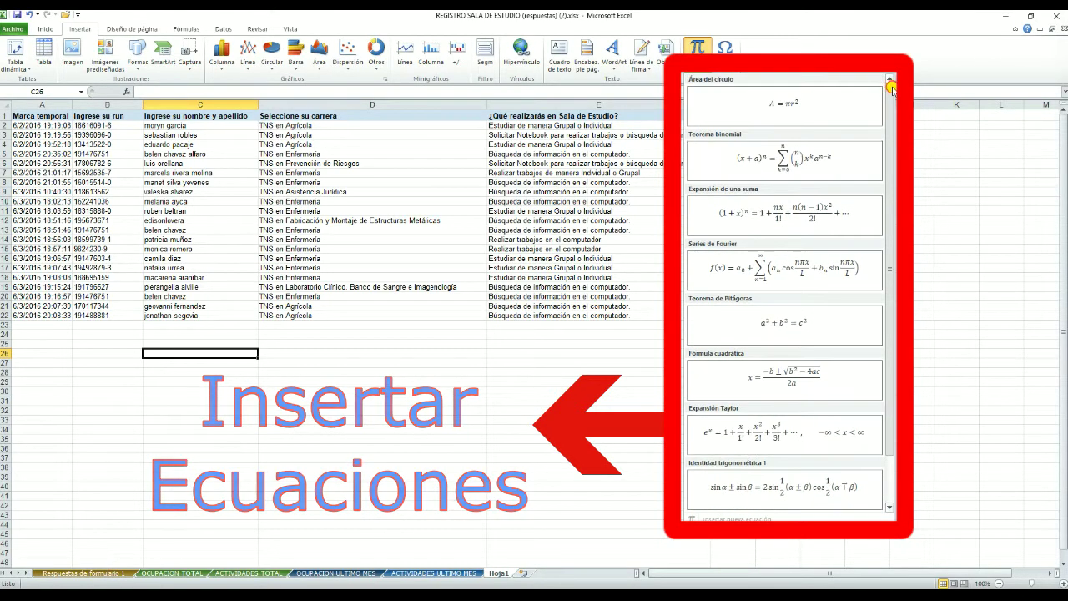
# View the characters available in the symbol dialog, close it without inserting any, and select cell B26
pyautogui.click(726, 55)
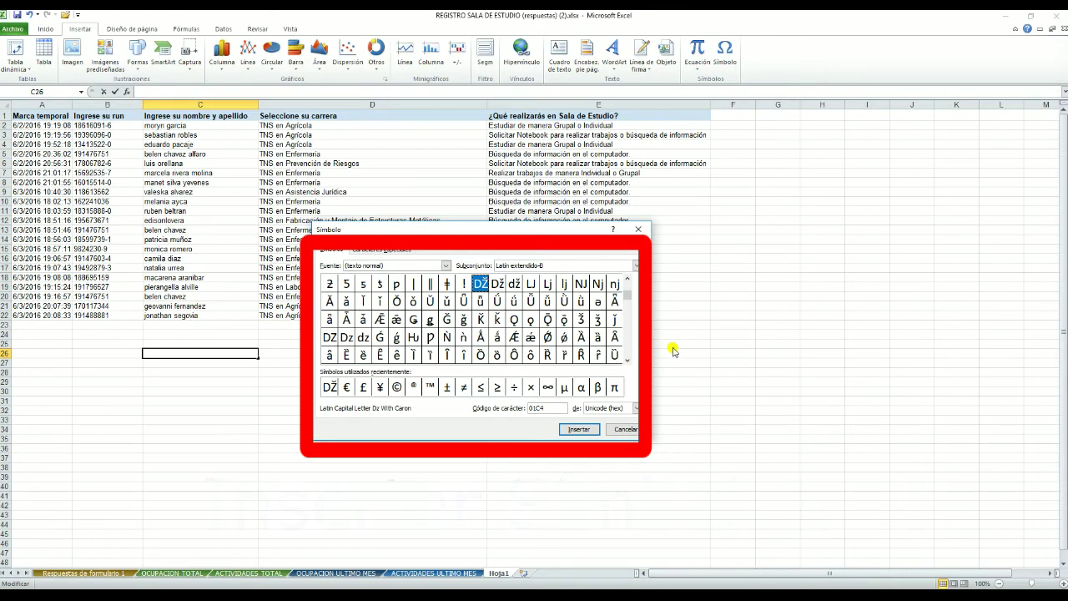
pyautogui.click(642, 232)
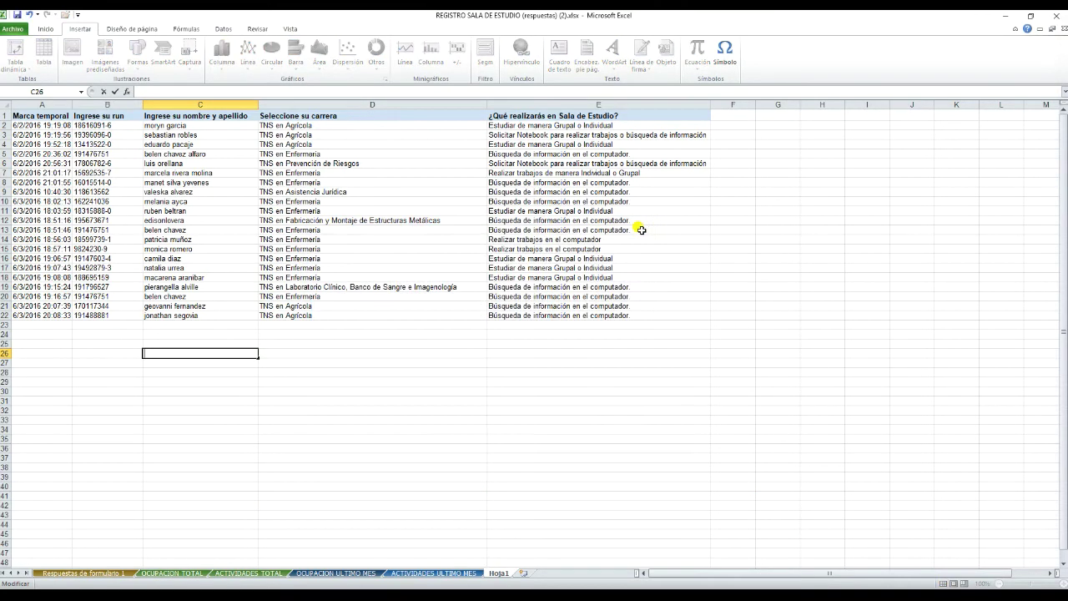
pyautogui.click(106, 351)
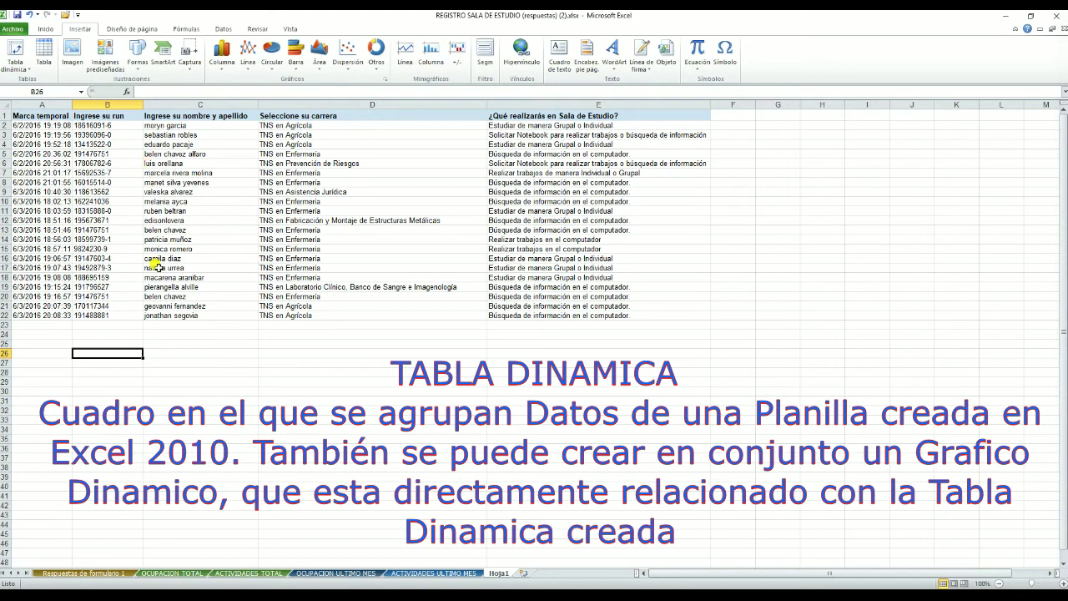
# Create a pivot table from the range A1:E22 of Hoja1 on a new worksheet
pyautogui.moveTo(48, 115); pyautogui.dragTo(639, 313)
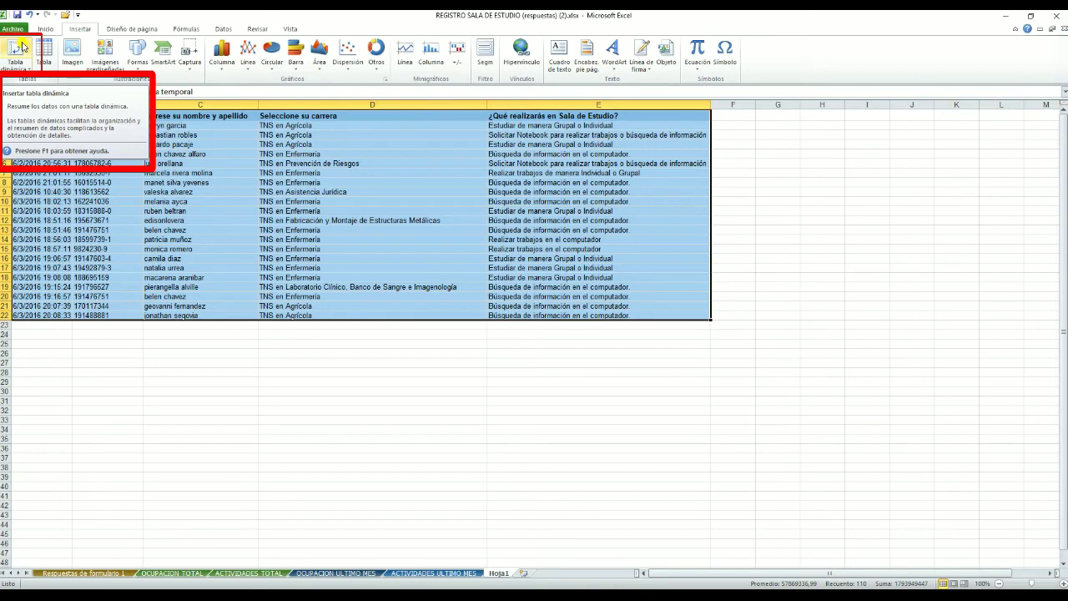
pyautogui.click(23, 46)
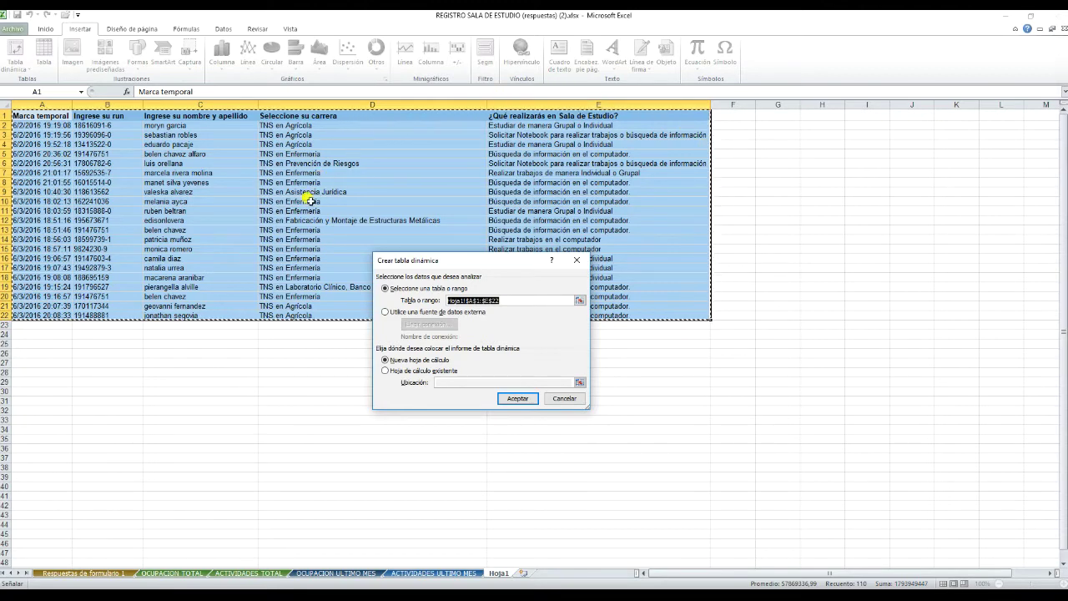
pyautogui.click(517, 399)
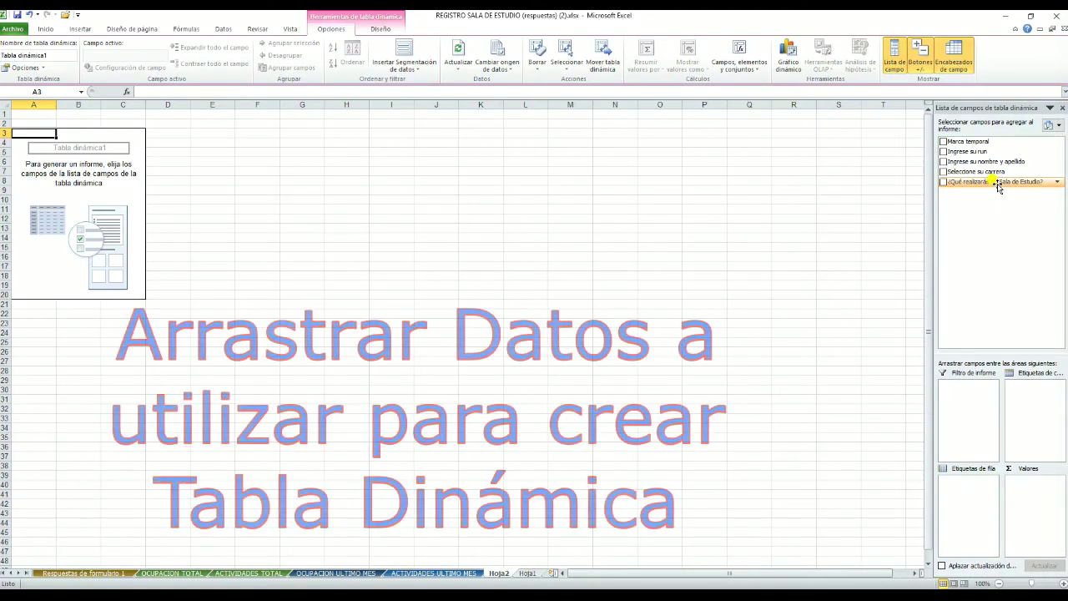
# Put "¿Qué realizarás en Sala de Estudio?" in the pivot table's row labels and "Ingrese su nombre y apellido" in its values
pyautogui.moveTo(998, 183); pyautogui.dragTo(959, 494)
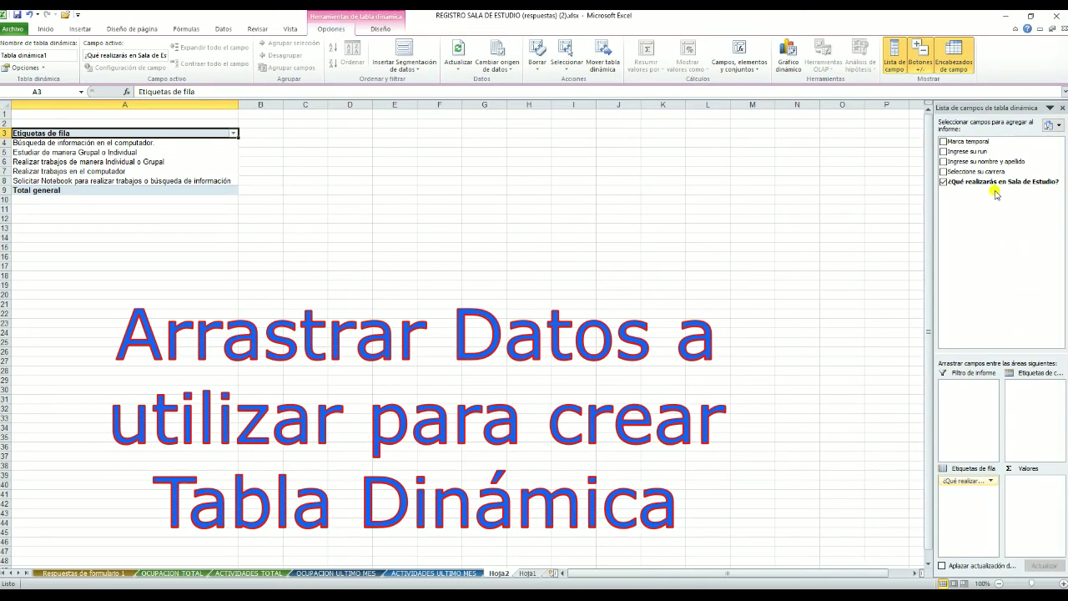
pyautogui.moveTo(997, 163); pyautogui.dragTo(1035, 503)
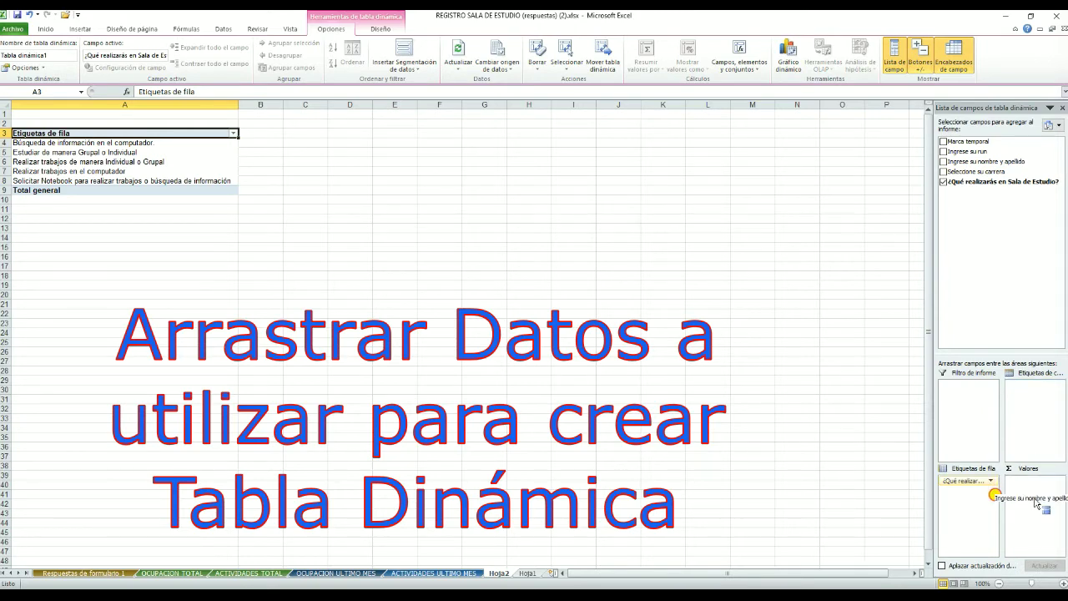
pyautogui.moveTo(1035, 503); pyautogui.dragTo(1034, 499)
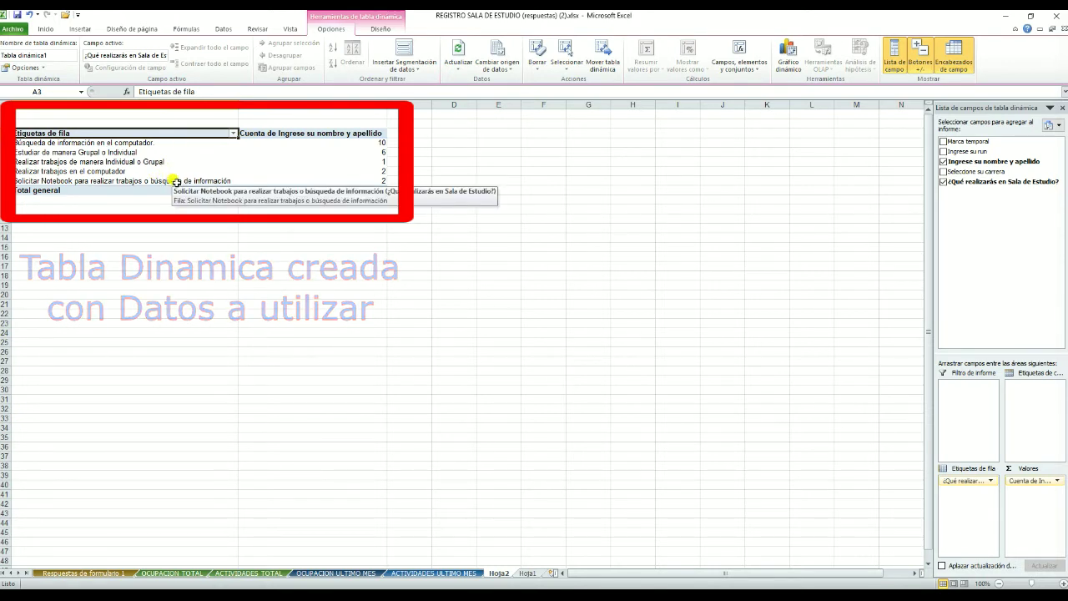
# Create a pivot chart with its pivot table on a new worksheet from the range A1:E22 of Hoja1
pyautogui.click(527, 573)
pyautogui.click(73, 31)
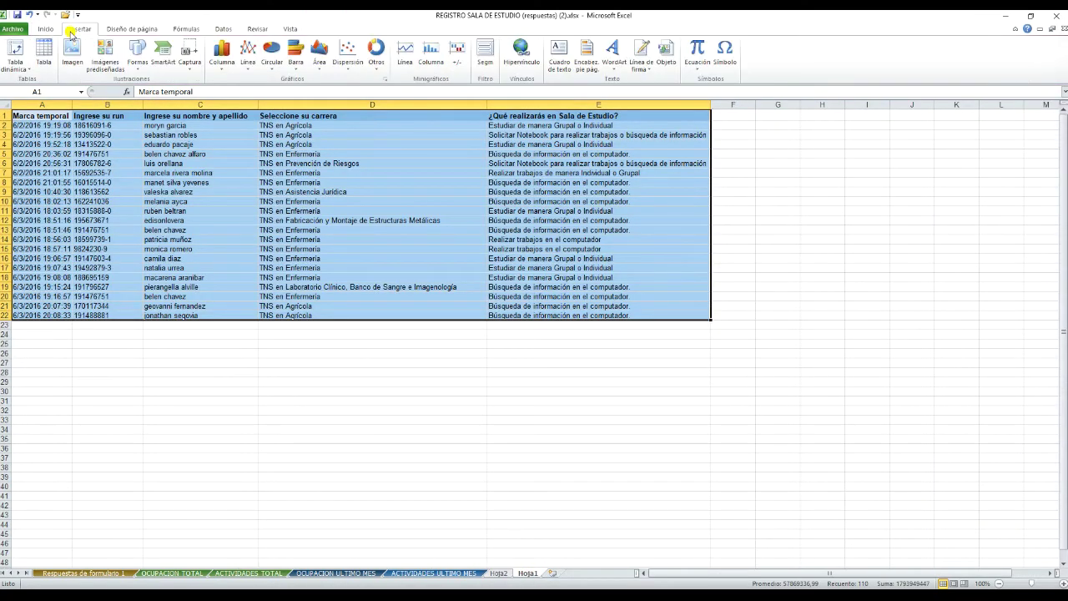
pyautogui.click(20, 71)
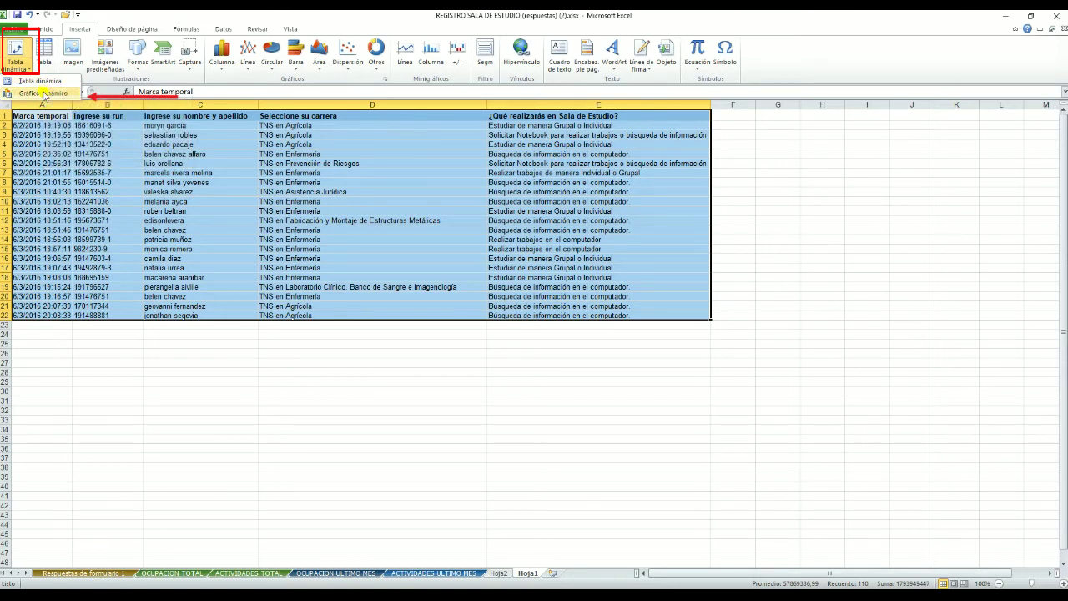
pyautogui.click(44, 94)
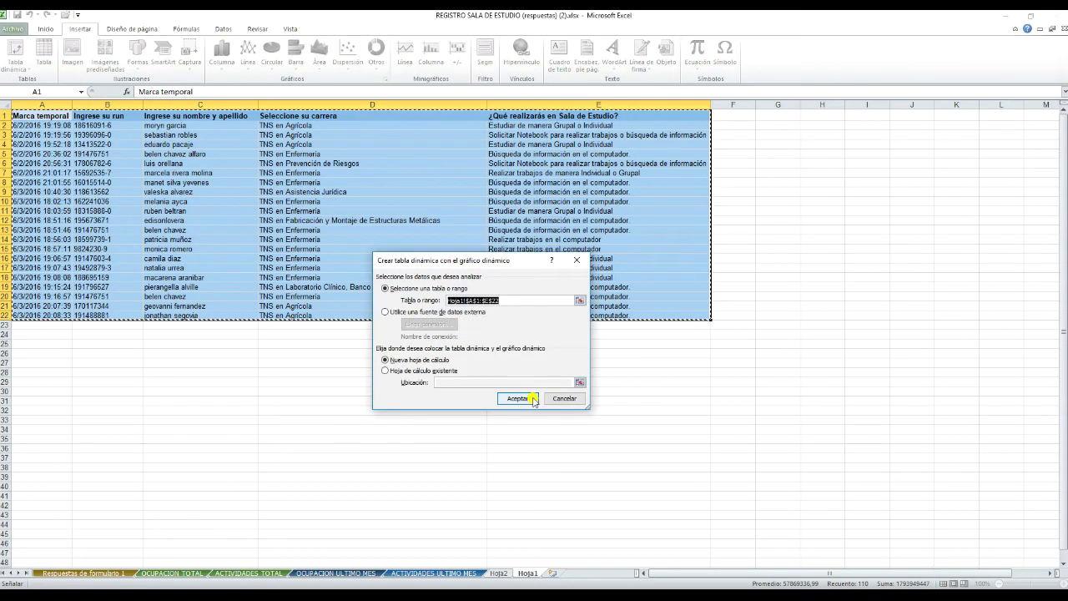
pyautogui.click(518, 398)
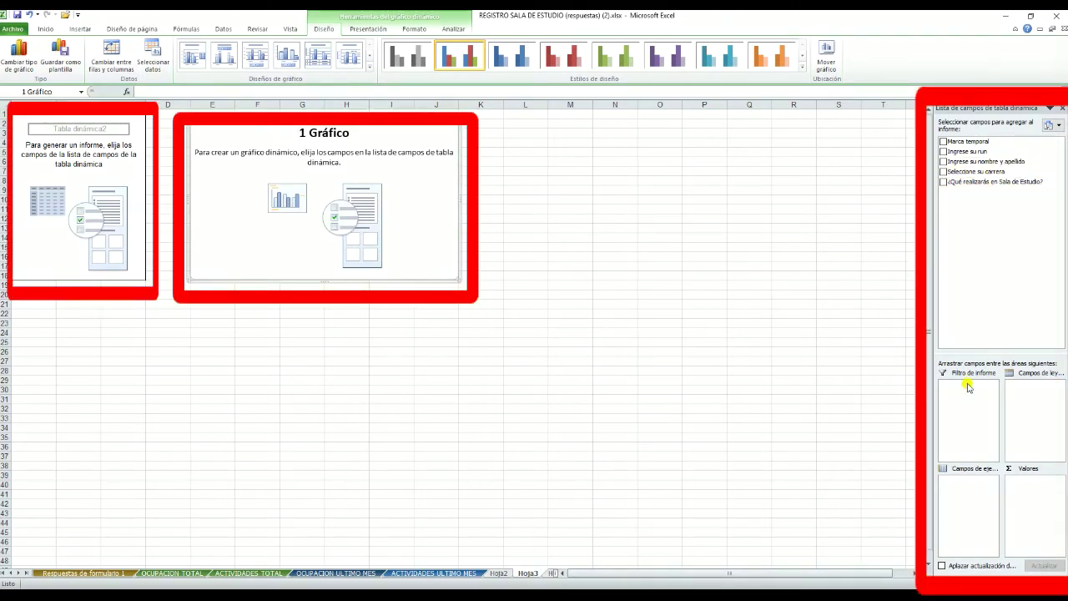
# Set "¿Qué realizarás en Sala de Estudio?" as the pivot chart's axis field and "Ingrese su nombre y apellido" as its values
pyautogui.moveTo(981, 182); pyautogui.dragTo(974, 392)
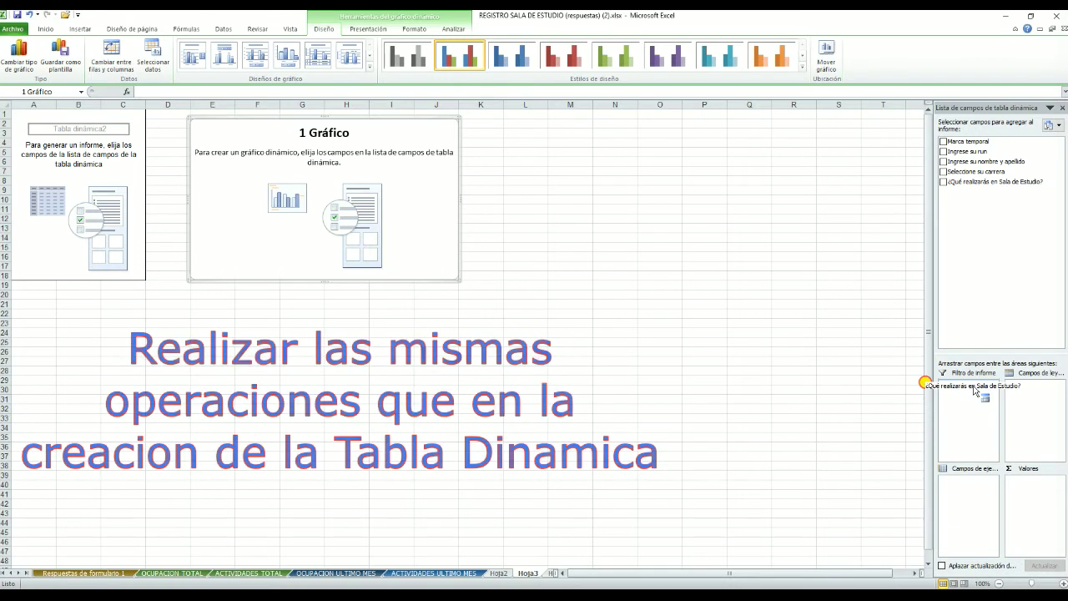
pyautogui.moveTo(974, 390); pyautogui.dragTo(974, 502)
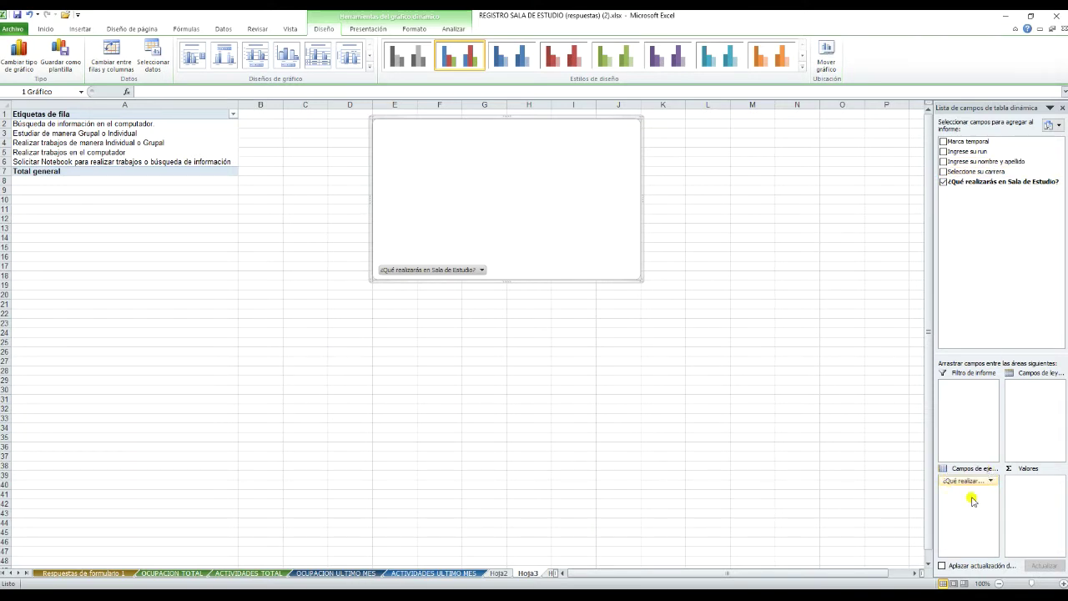
pyautogui.moveTo(1000, 161); pyautogui.dragTo(1035, 502)
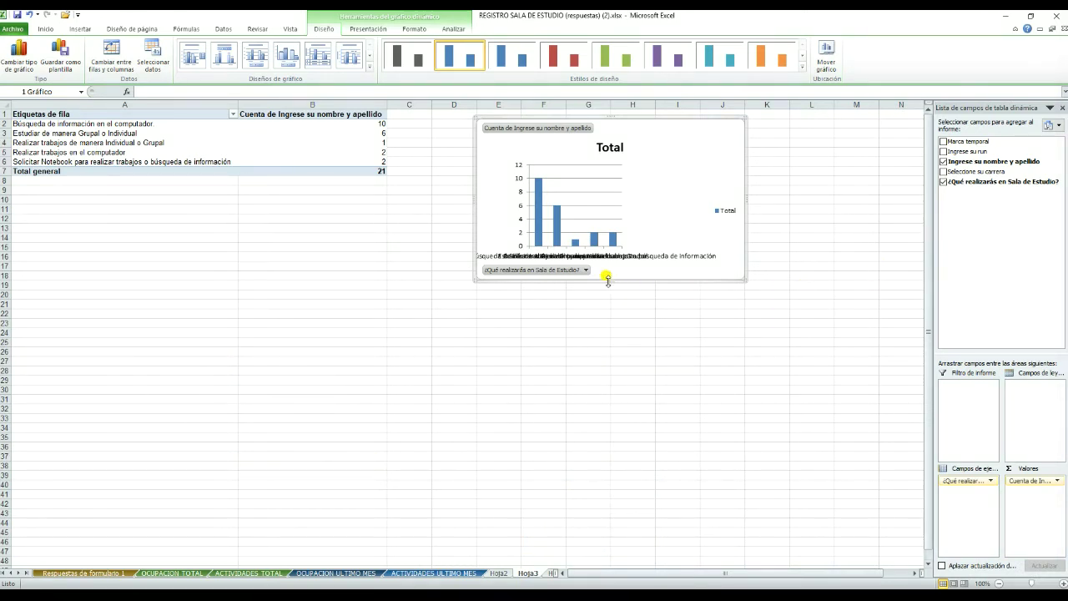
# Enlarge the pivot chart downwards and to both sides so the category labels fit
pyautogui.moveTo(607, 281); pyautogui.dragTo(612, 309)
pyautogui.moveTo(473, 212); pyautogui.dragTo(450, 212)
pyautogui.moveTo(744, 215); pyautogui.dragTo(767, 222)
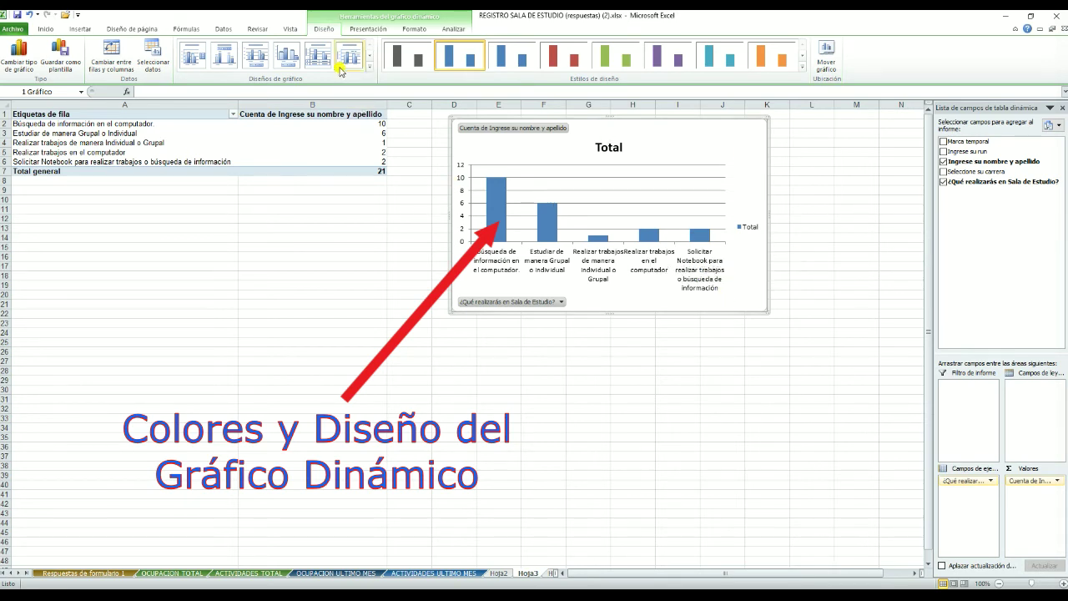
# Try several chart layouts on the pivot chart and apply the one with a data table and a vertical axis title
pyautogui.click(320, 47)
pyautogui.click(354, 61)
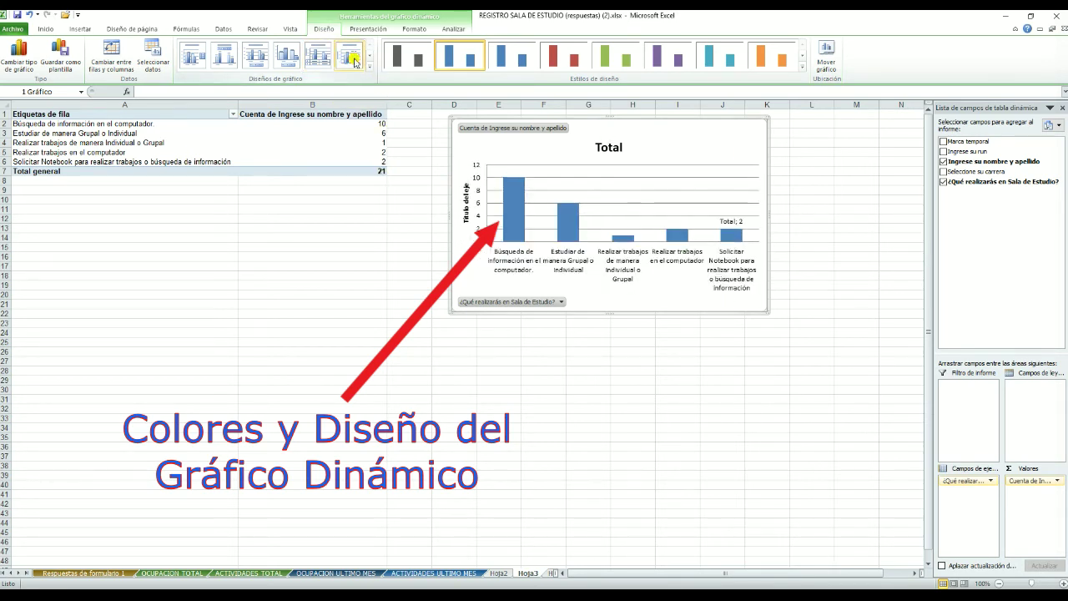
pyautogui.click(286, 56)
pyautogui.click(255, 57)
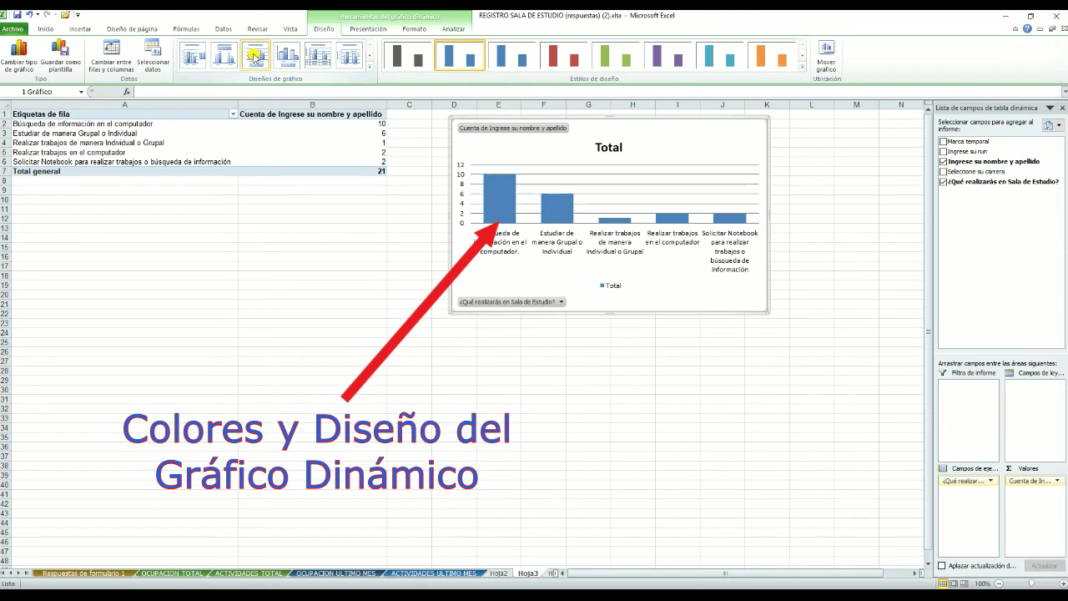
pyautogui.click(192, 55)
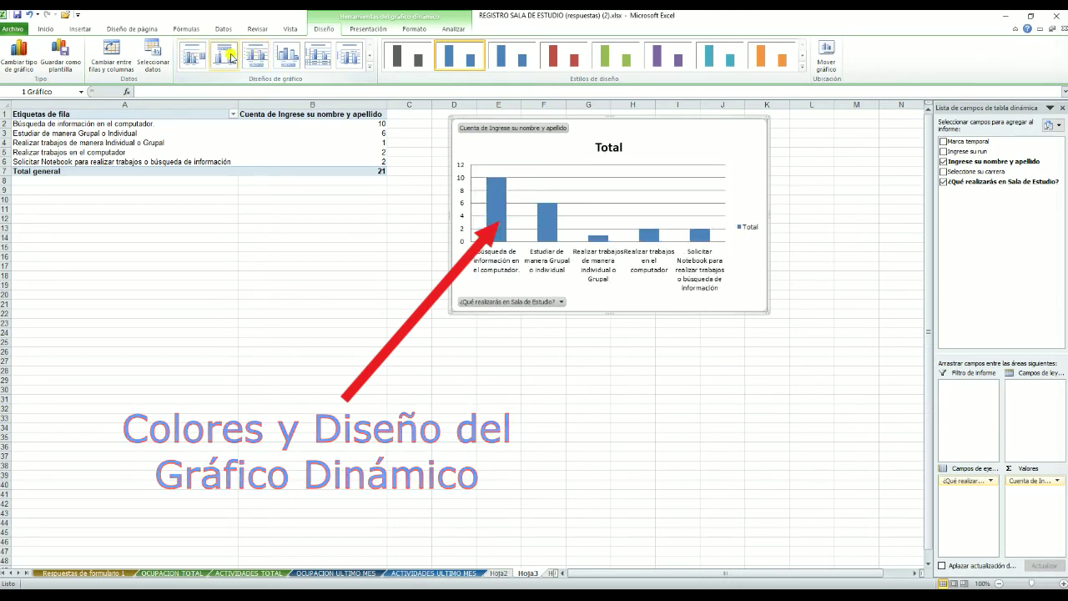
pyautogui.click(317, 55)
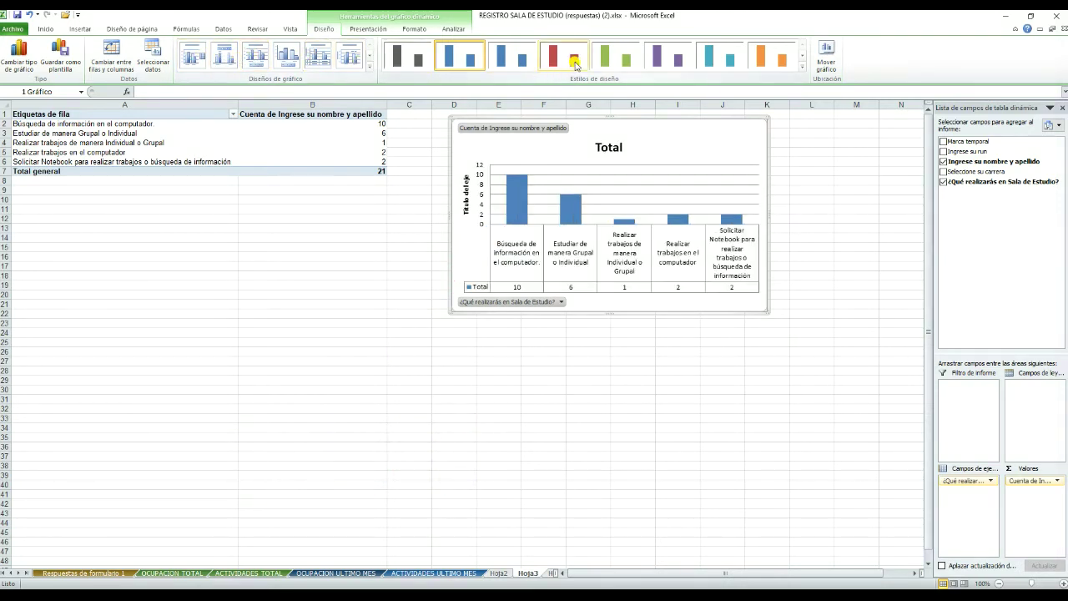
# Try the red, purple and turquoise styles on the pivot chart, ending with the second blue style
pyautogui.click(574, 64)
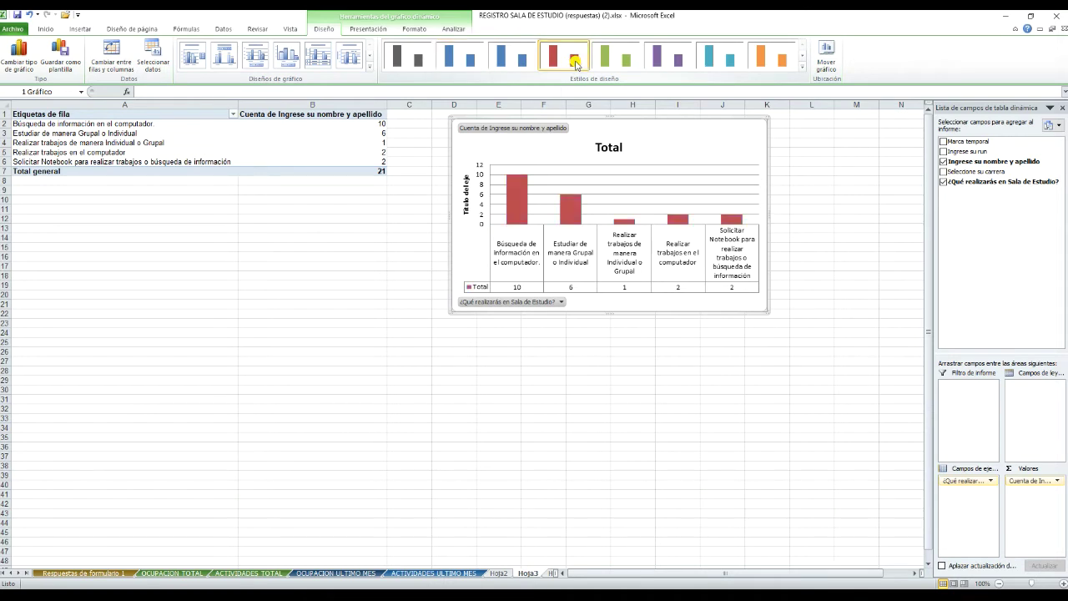
pyautogui.click(675, 62)
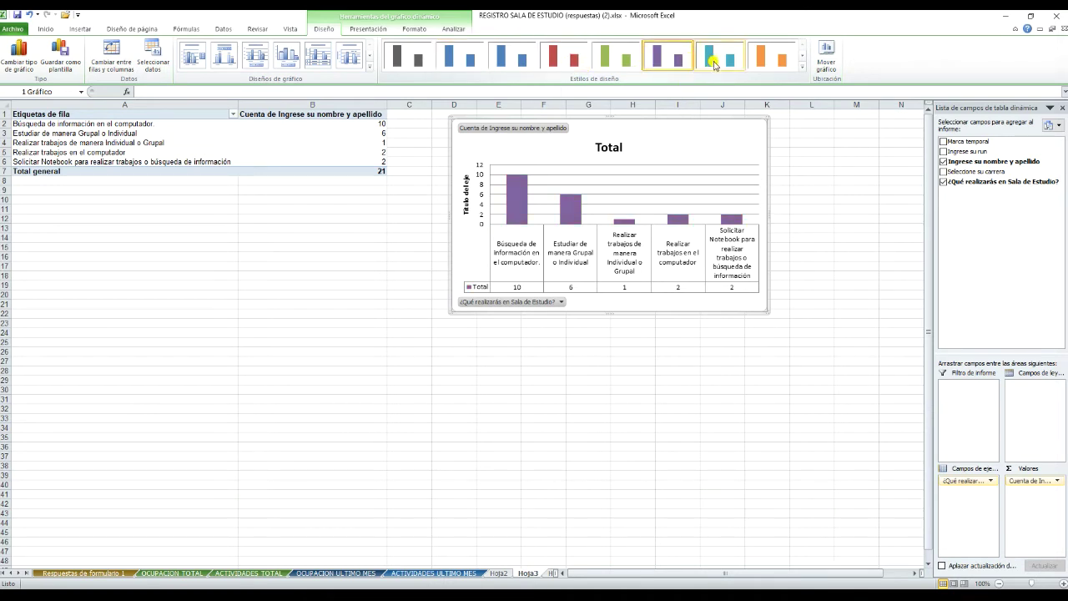
pyautogui.click(714, 63)
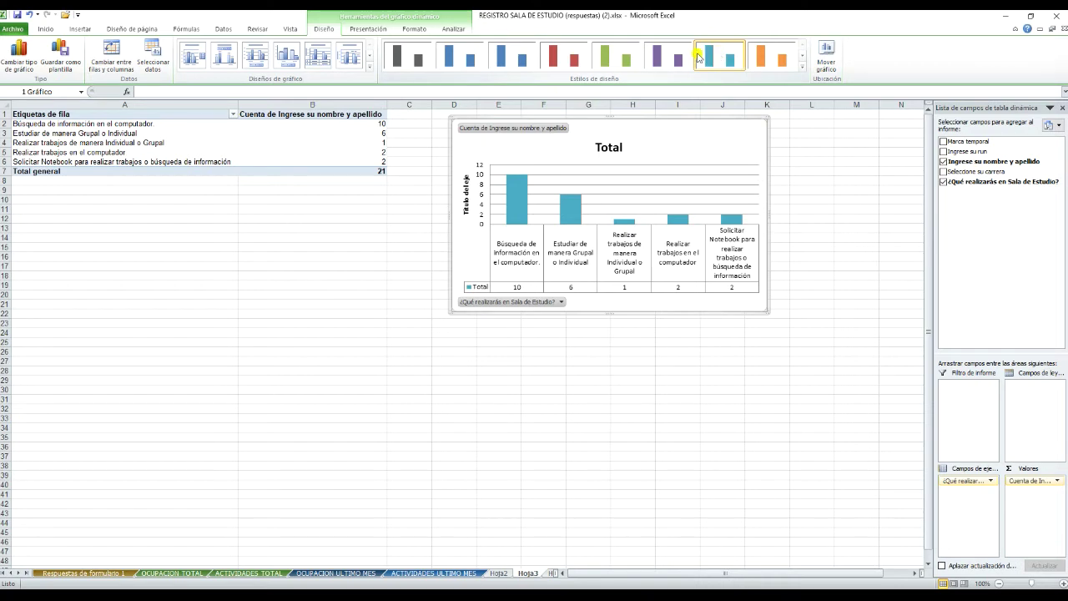
pyautogui.click(565, 59)
pyautogui.click(512, 66)
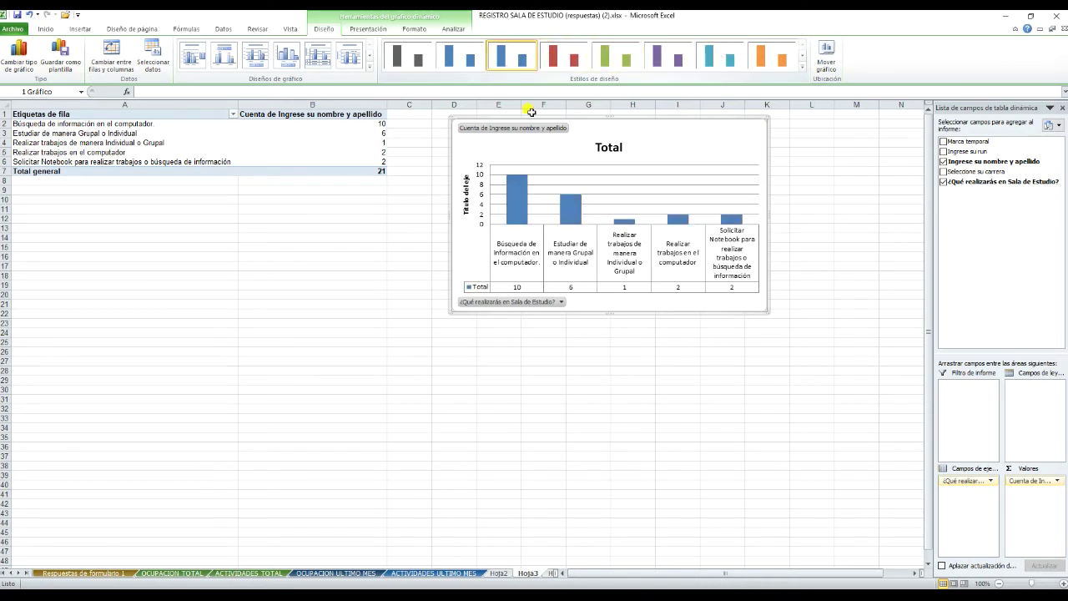
# Return to the data on Hoja1 and view the dialog for inserting a picture at C25, closing it without choosing a file
pyautogui.click(495, 574)
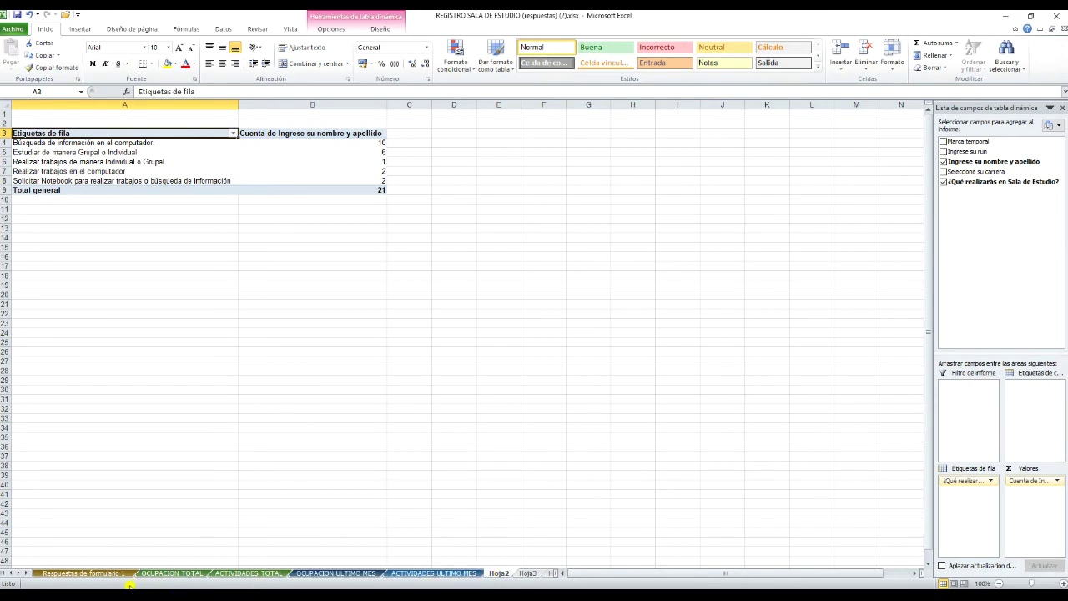
pyautogui.click(550, 572)
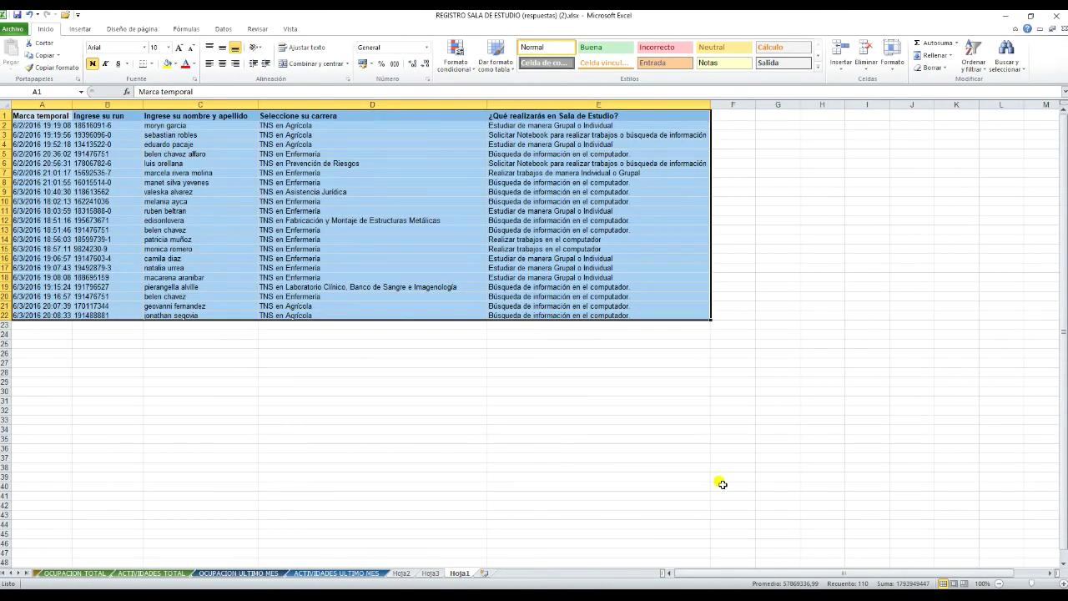
pyautogui.click(80, 28)
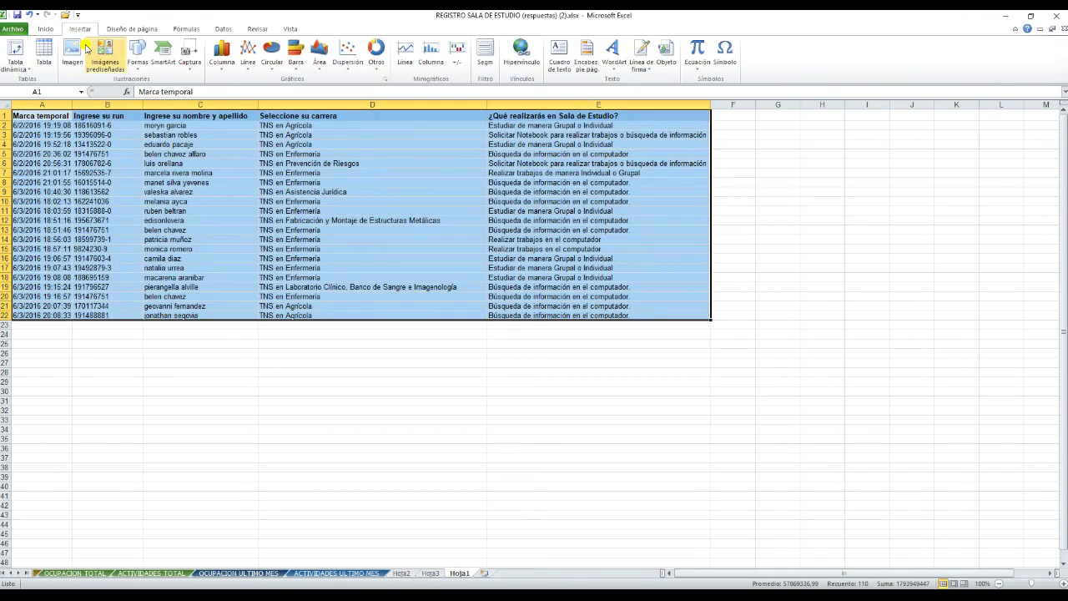
pyautogui.click(170, 344)
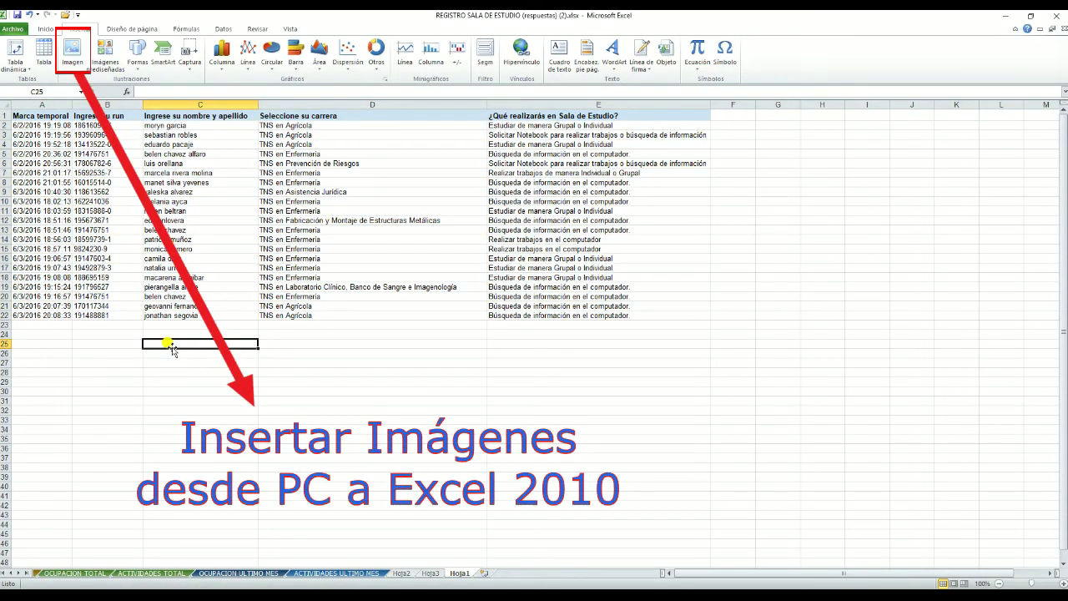
pyautogui.click(67, 57)
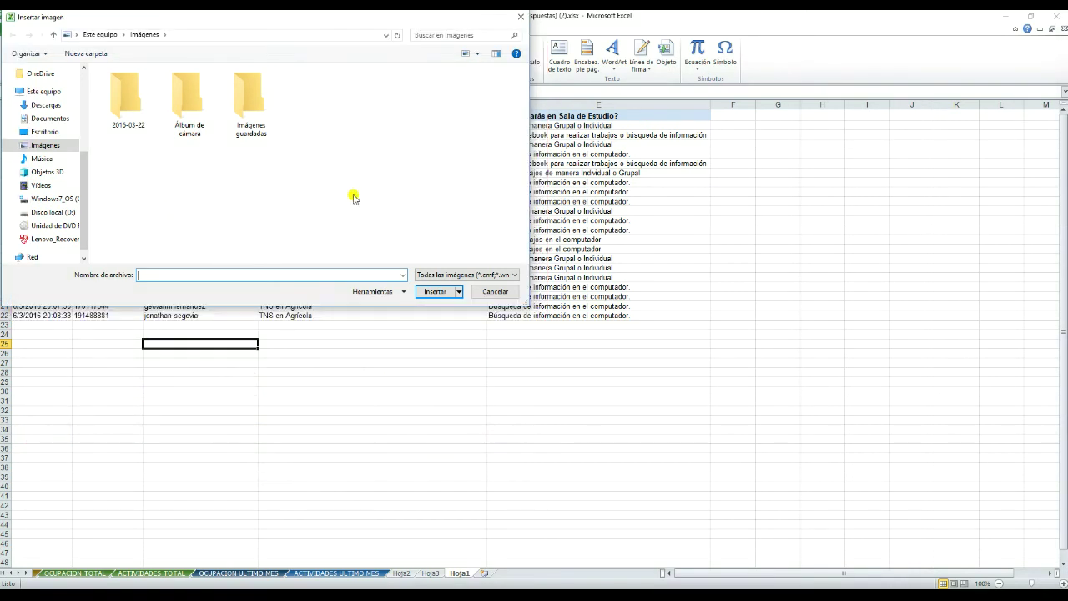
pyautogui.moveTo(389, 18); pyautogui.dragTo(566, 174)
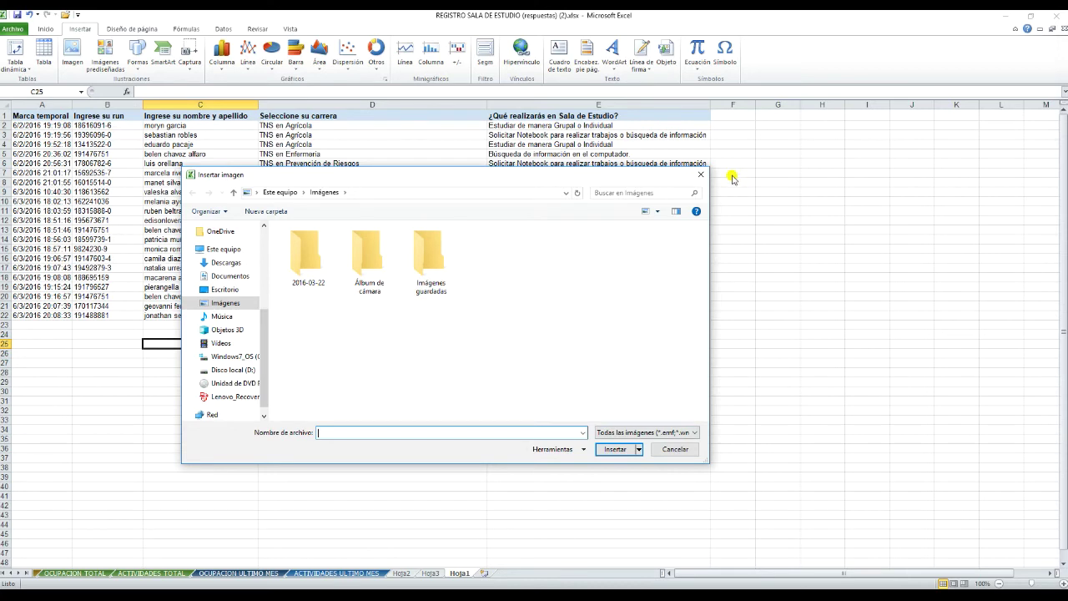
pyautogui.click(702, 173)
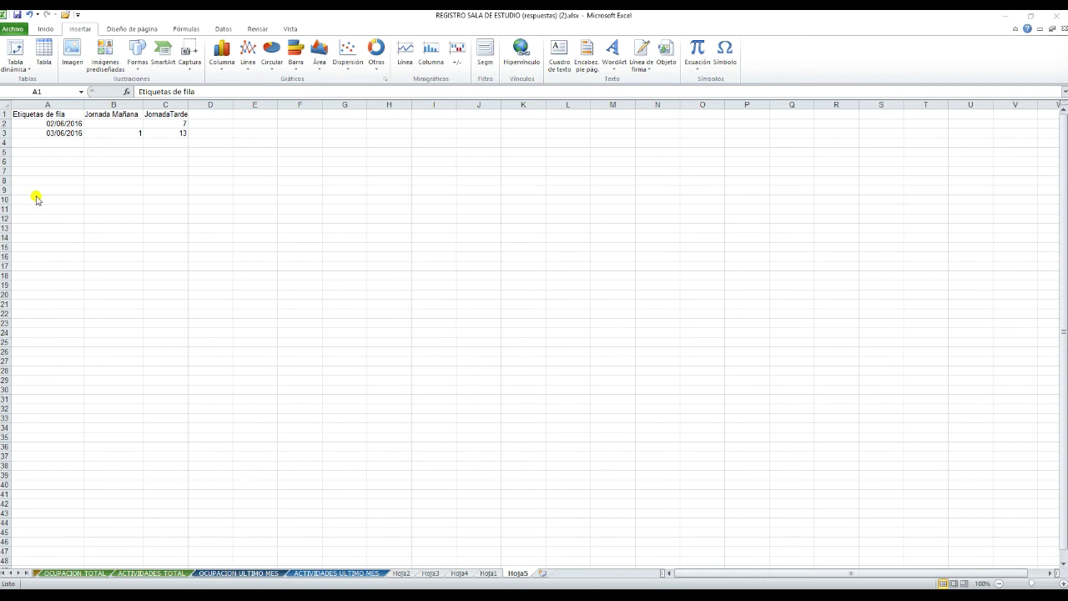
# Insert a 3-D column chart from the range A1:C3 on Hoja5, with the series arranged along a depth axis
pyautogui.click(64, 113)
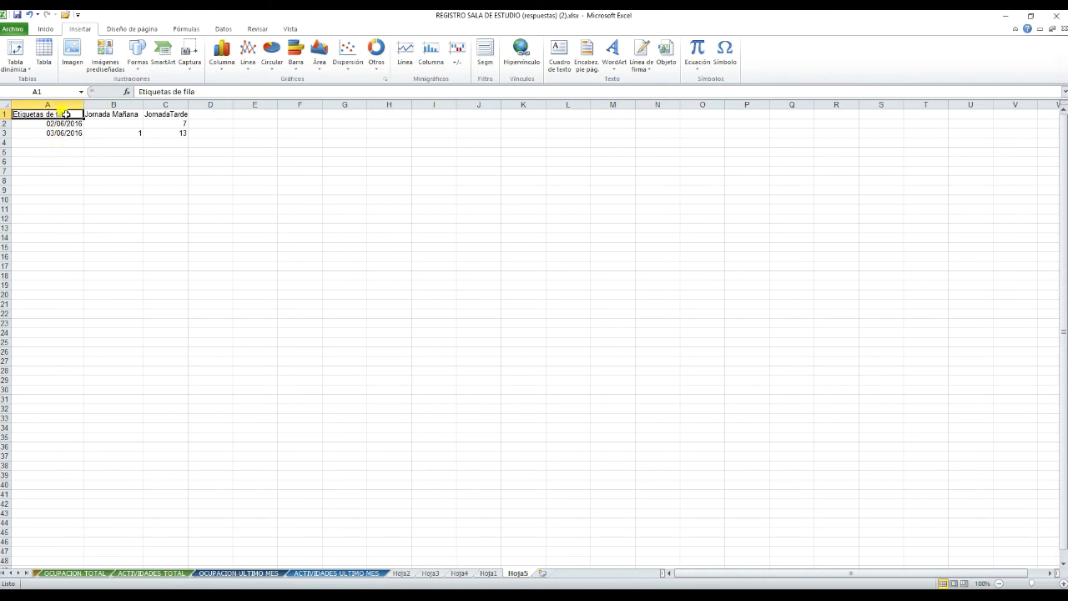
pyautogui.moveTo(63, 112); pyautogui.dragTo(162, 131)
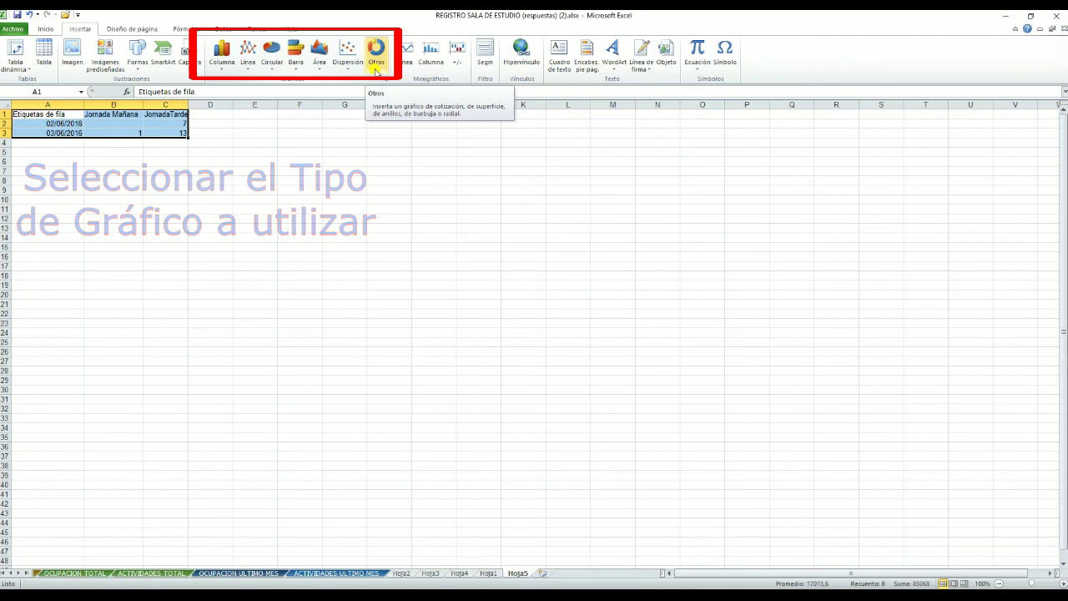
pyautogui.click(222, 58)
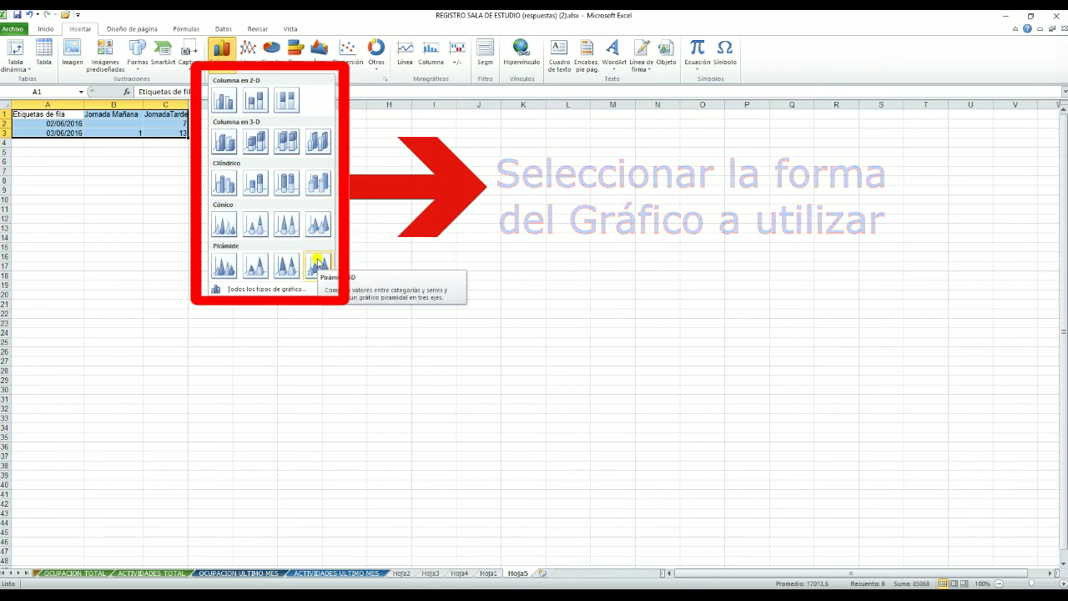
pyautogui.click(318, 141)
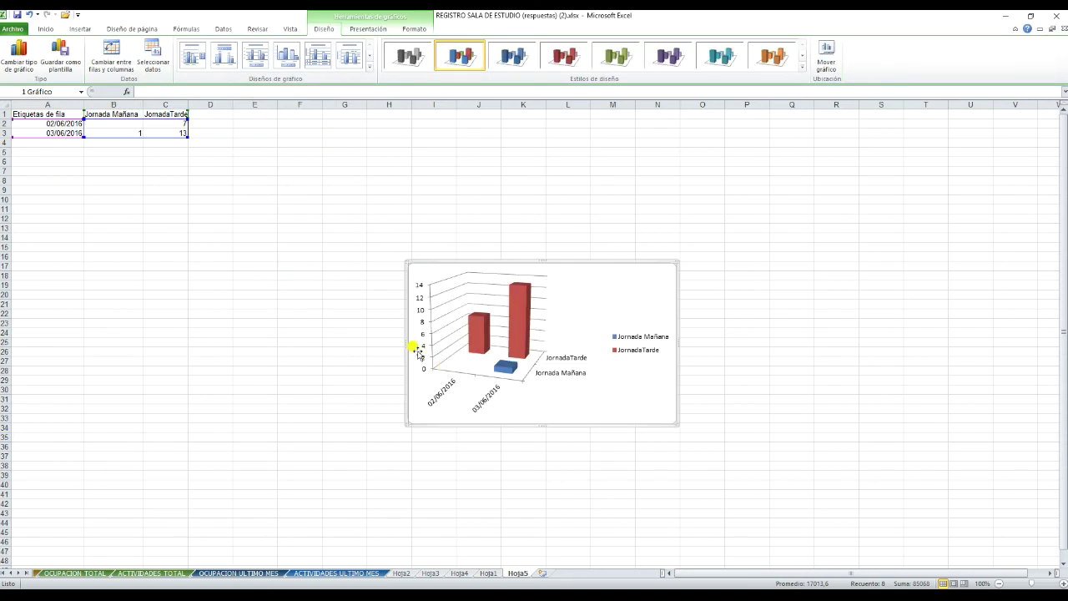
# Enlarge the column chart slightly leftwards and upwards and apply the layout with a chart title, vertical axis title and data table
pyautogui.moveTo(406, 342); pyautogui.dragTo(380, 341)
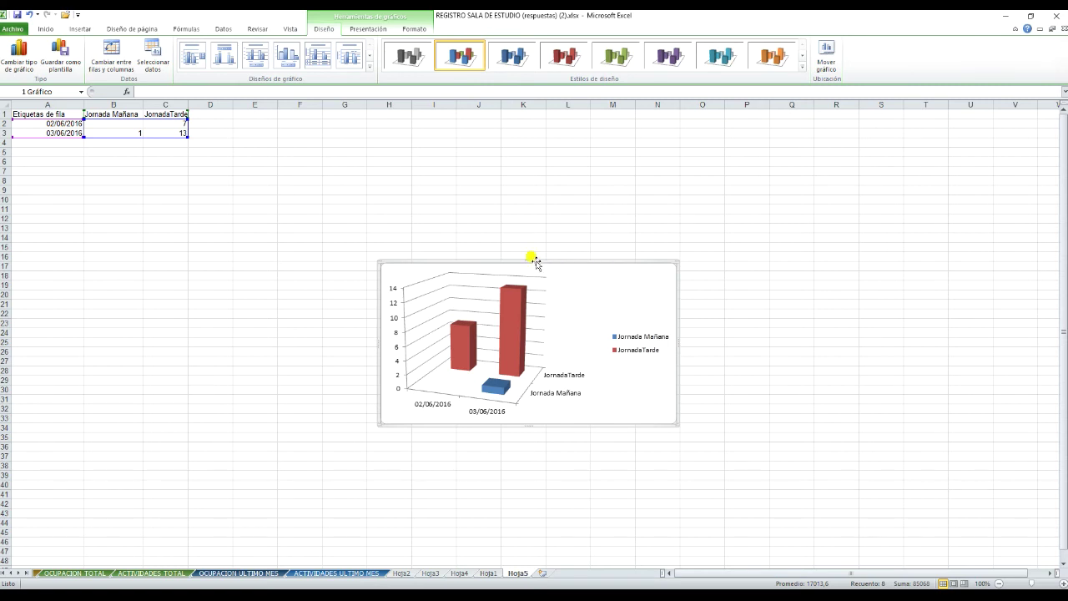
pyautogui.moveTo(527, 257); pyautogui.dragTo(528, 247)
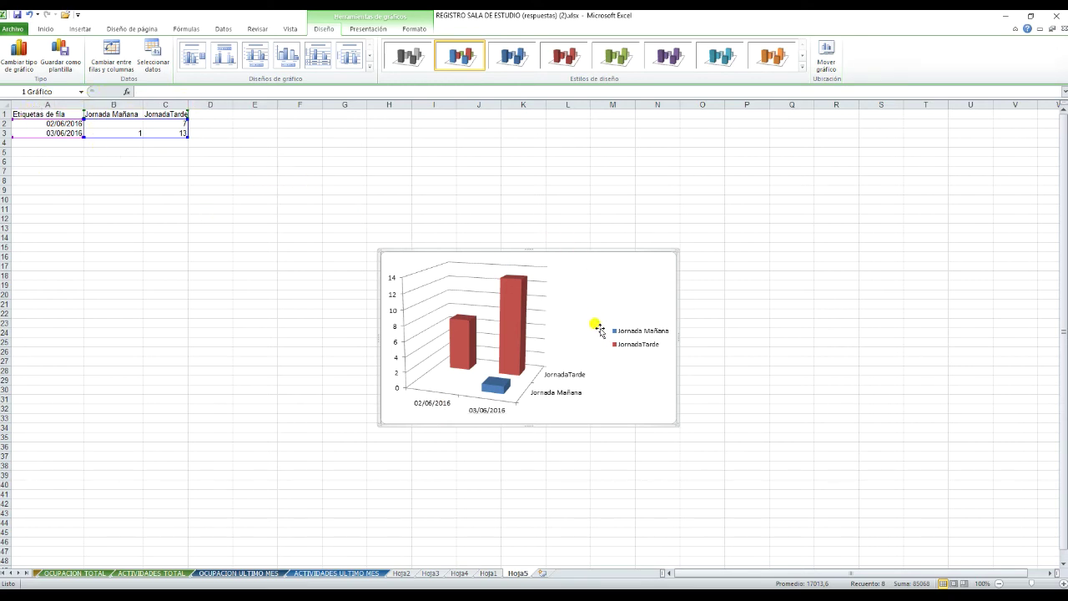
pyautogui.click(345, 56)
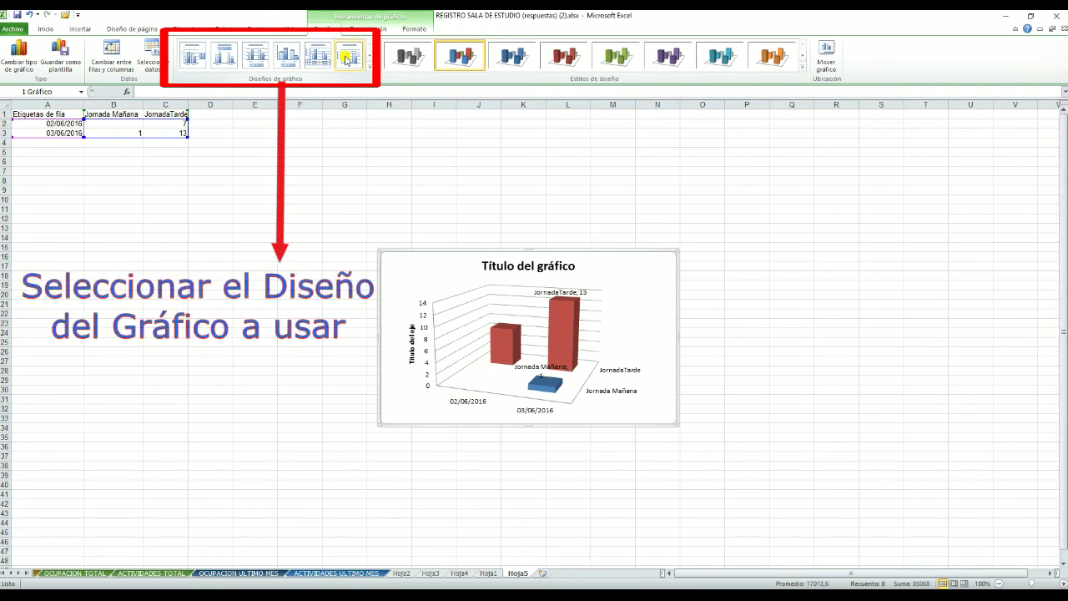
pyautogui.click(321, 55)
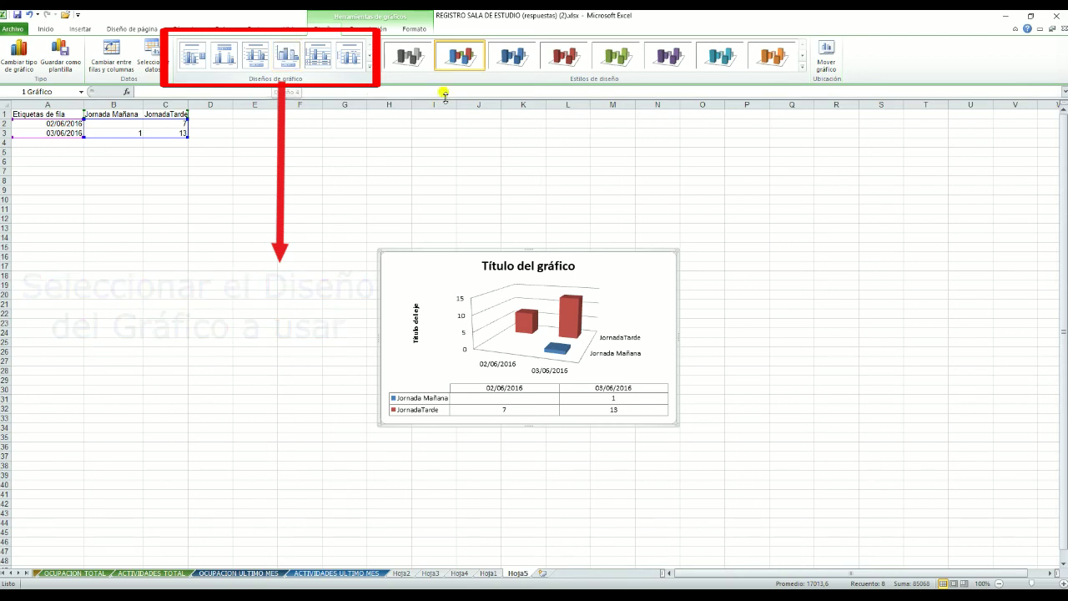
# Try several colour styles on the column chart, including green, orange and red, and apply the grayscale style
pyautogui.click(564, 56)
pyautogui.click(624, 57)
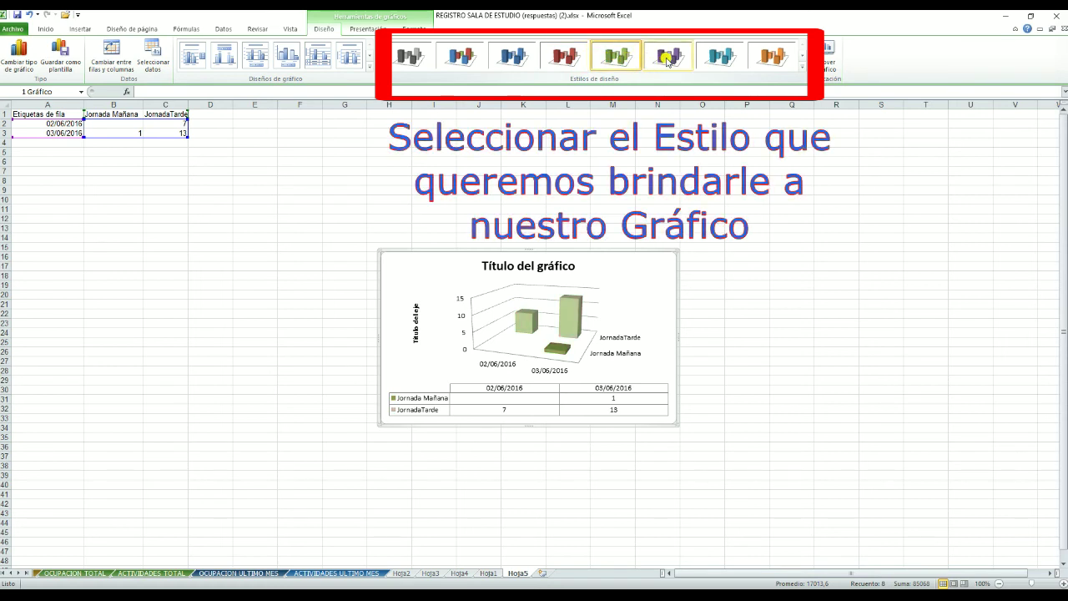
pyautogui.click(667, 56)
pyautogui.click(718, 59)
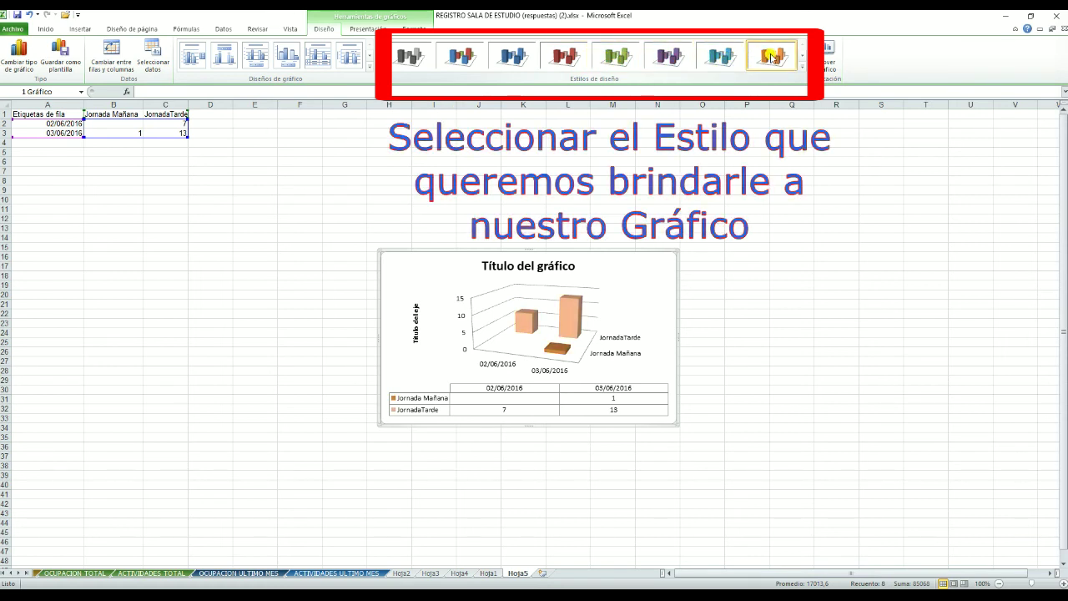
pyautogui.click(668, 55)
pyautogui.click(619, 55)
pyautogui.click(565, 55)
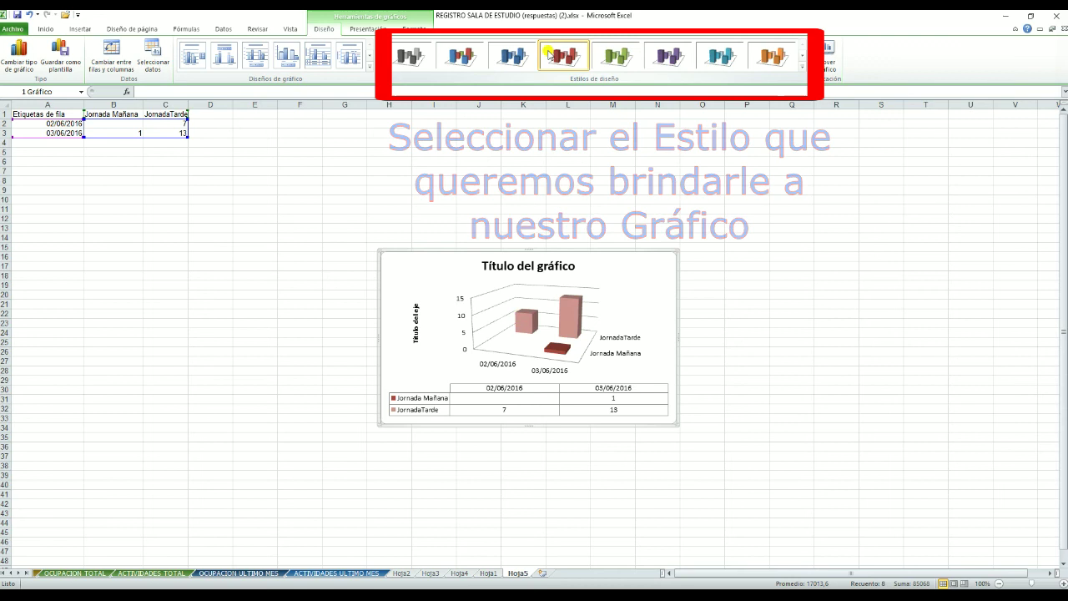
pyautogui.click(479, 55)
pyautogui.click(418, 53)
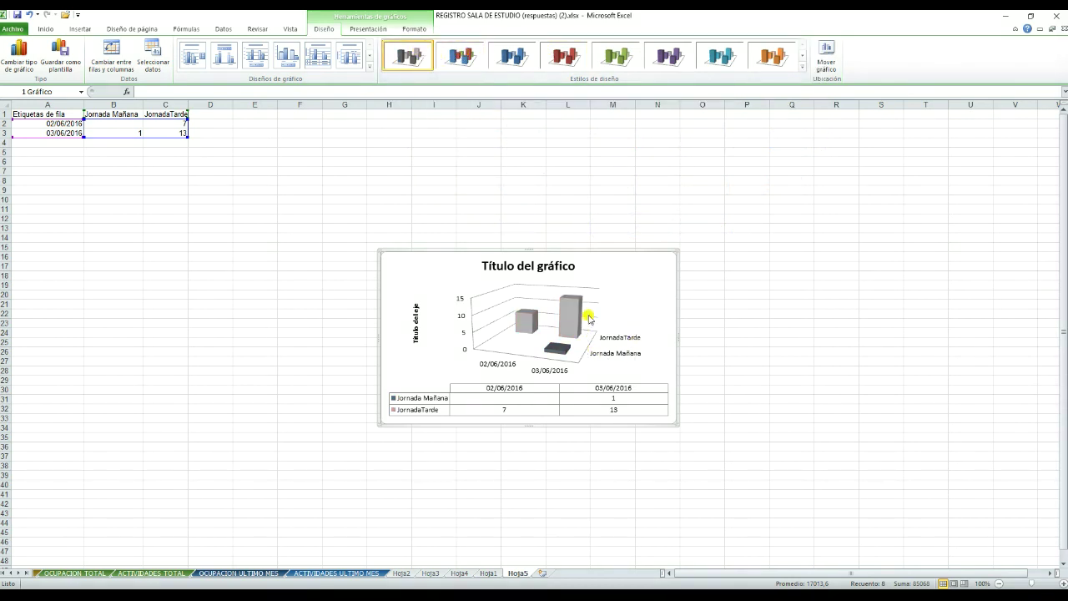
# Delete the depth axis with the Jornada Mañana and JornadaTarde labels from the column chart
pyautogui.click(527, 264)
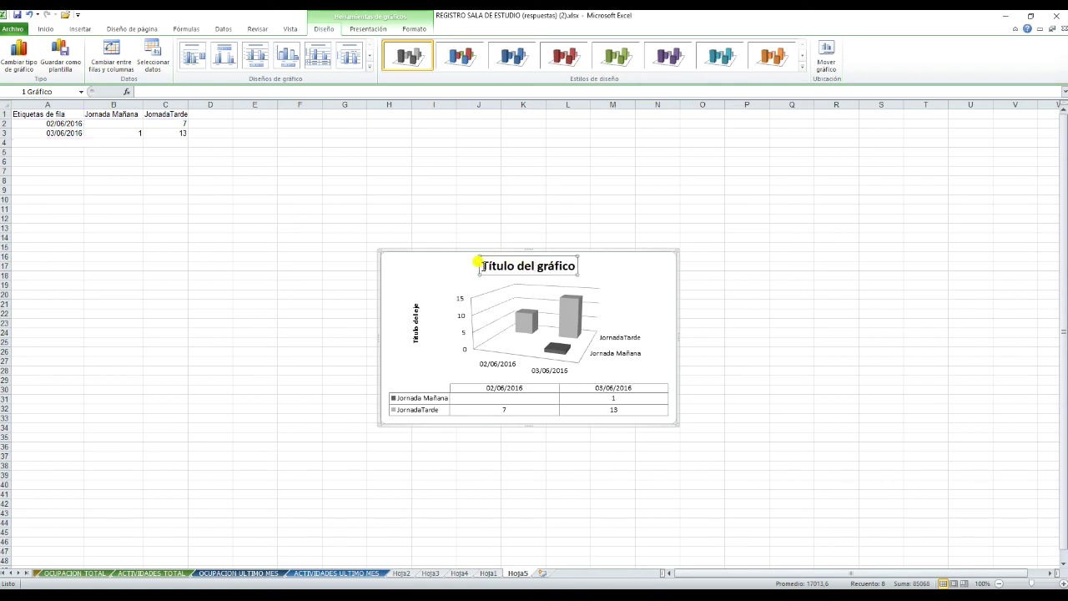
pyautogui.click(517, 301)
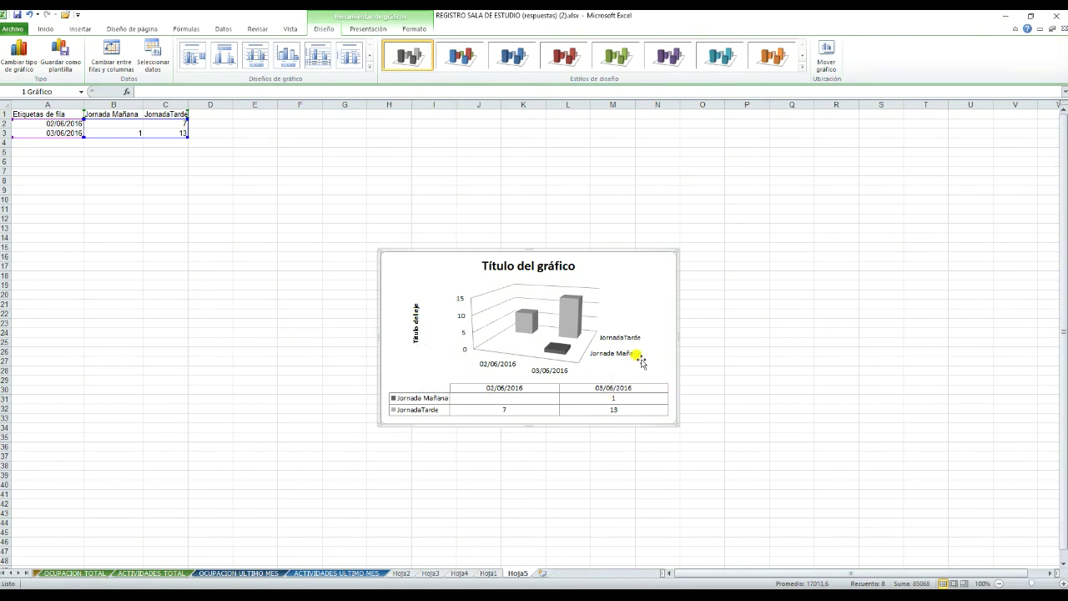
pyautogui.click(617, 339)
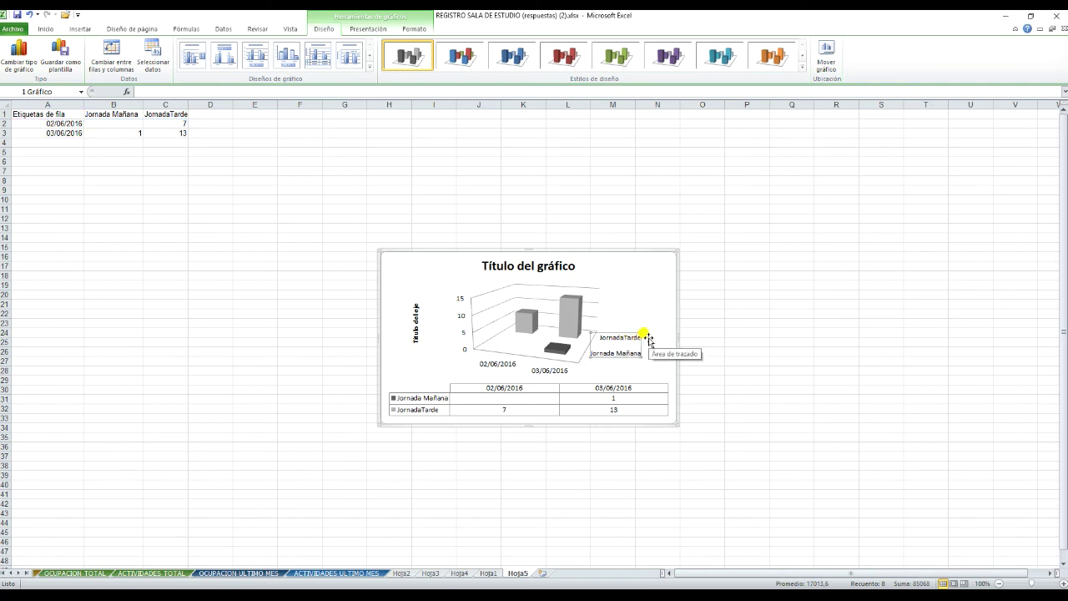
pyautogui.rightClick(628, 340)
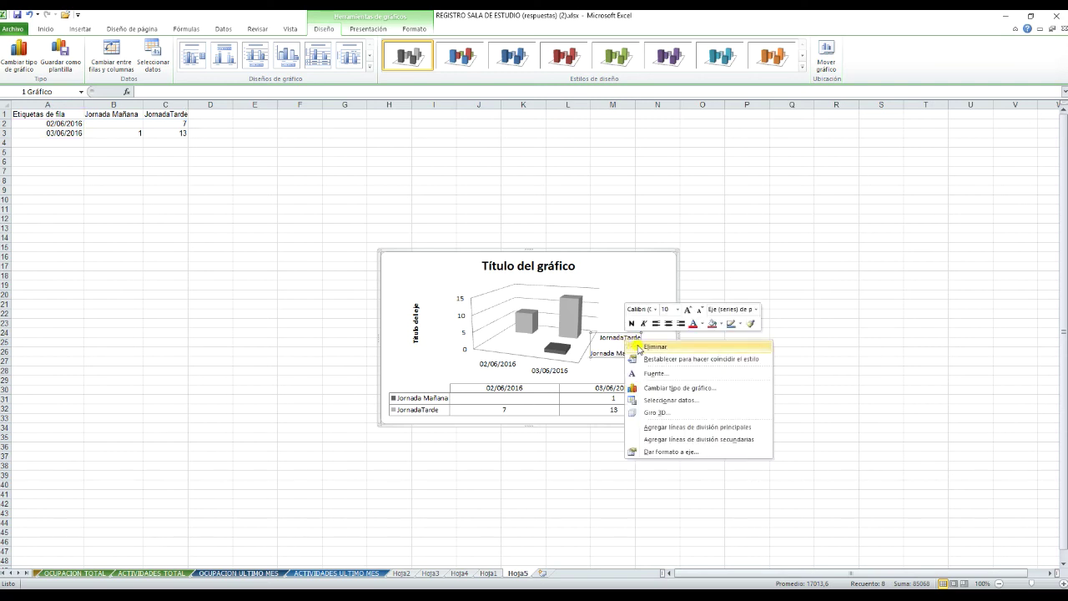
pyautogui.click(638, 347)
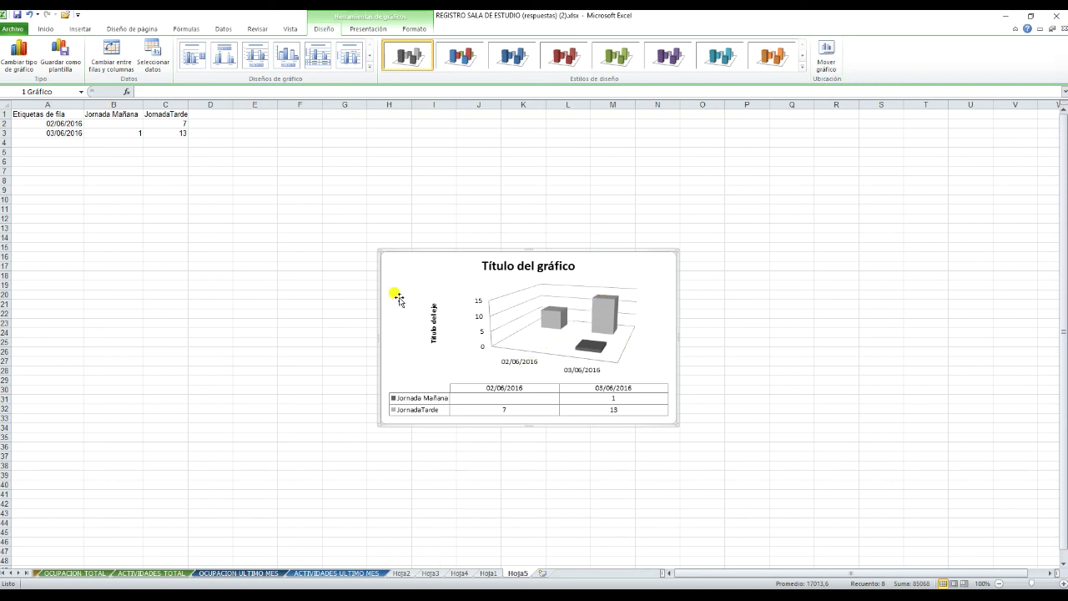
# Return to the data on Hoja1, select the empty cell H15 and view the page layout commands
pyautogui.click(488, 576)
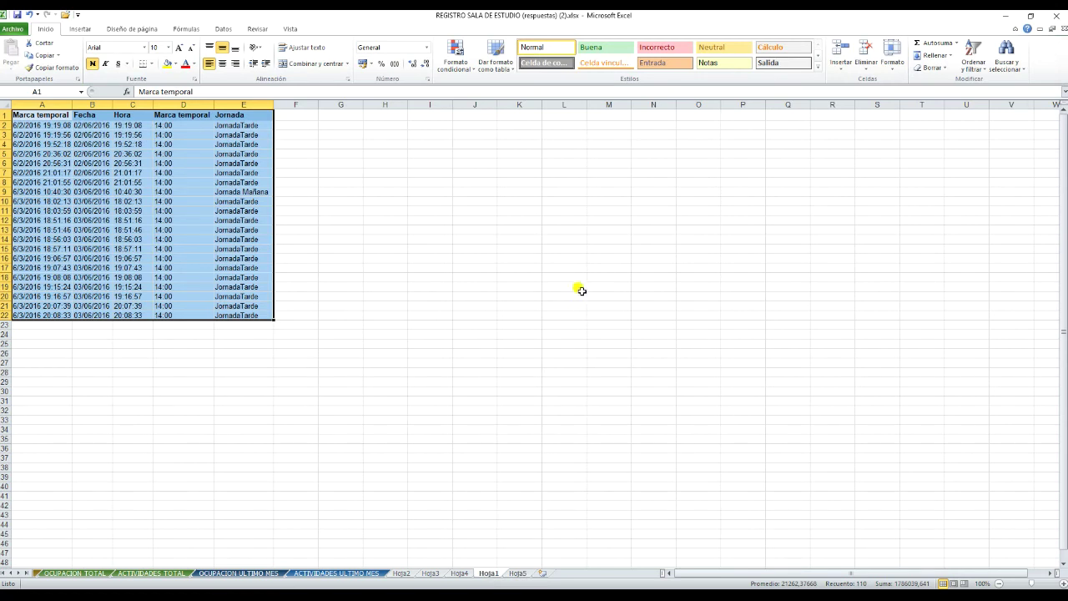
pyautogui.click(80, 28)
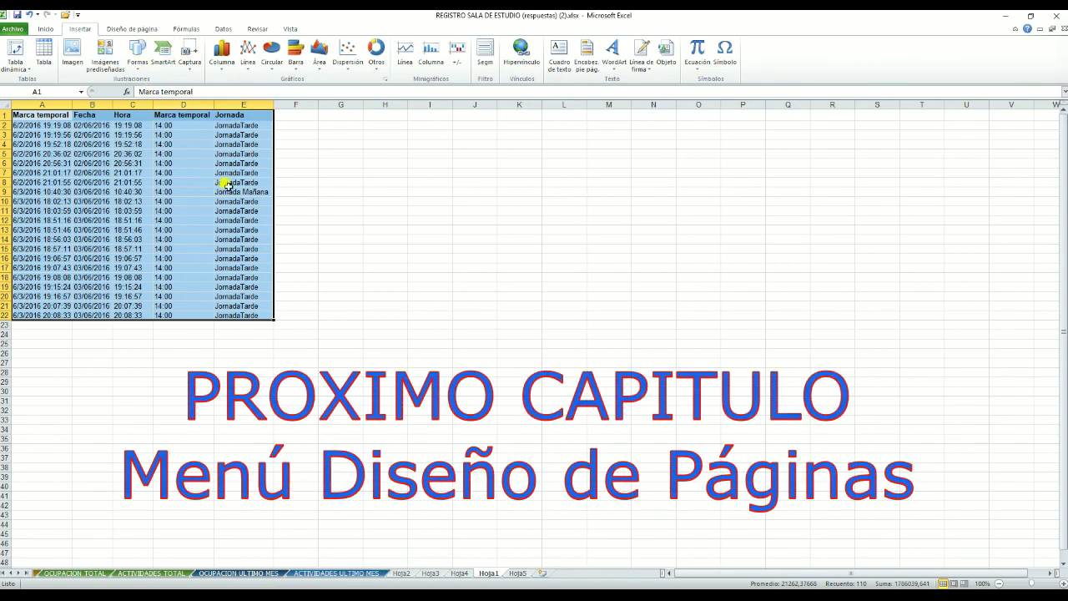
pyautogui.click(370, 247)
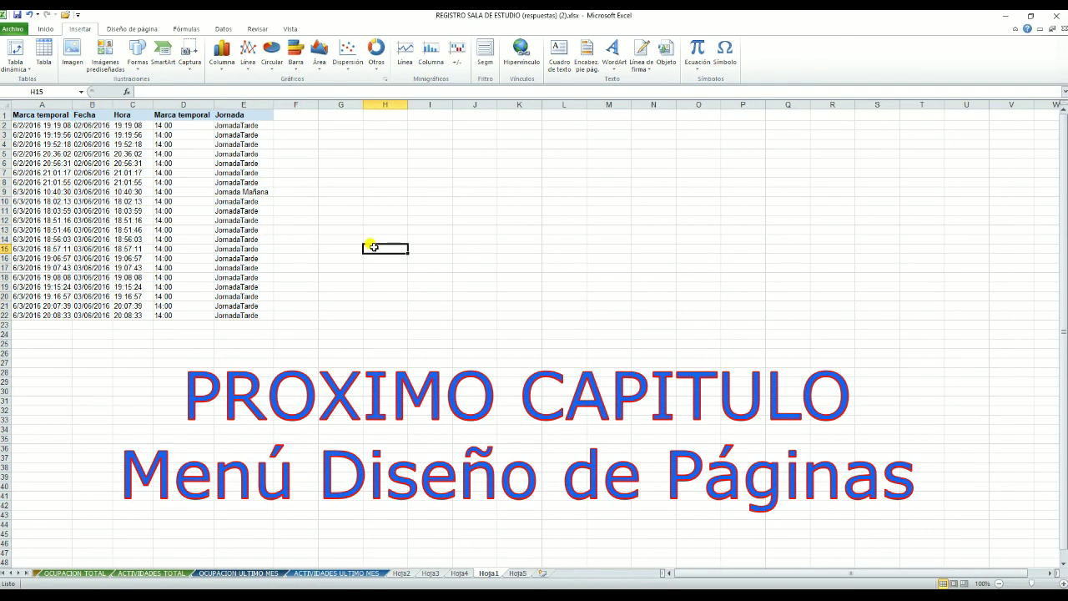
pyautogui.click(130, 30)
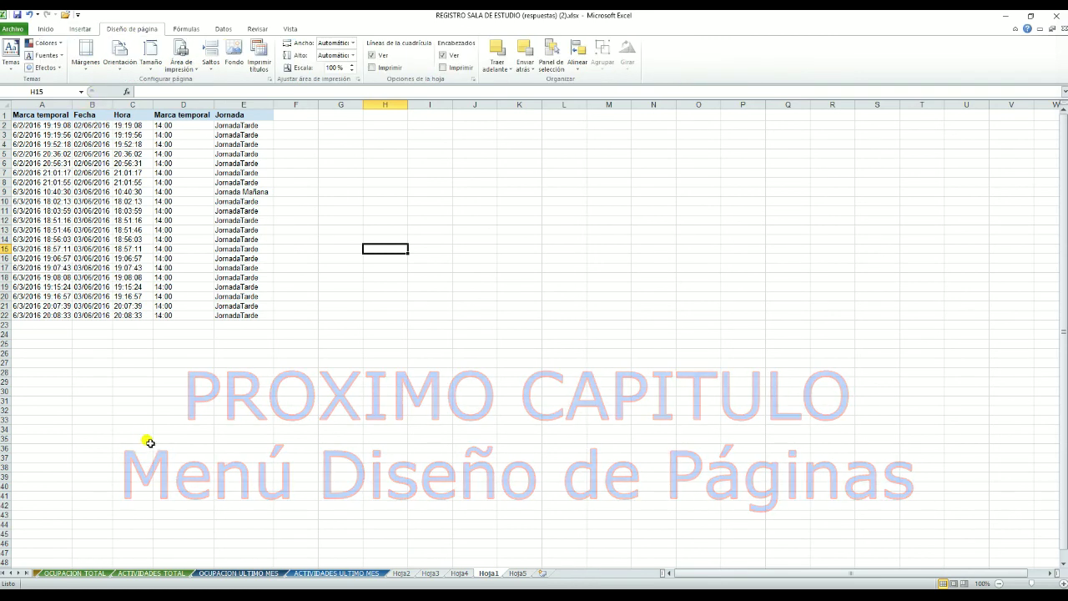